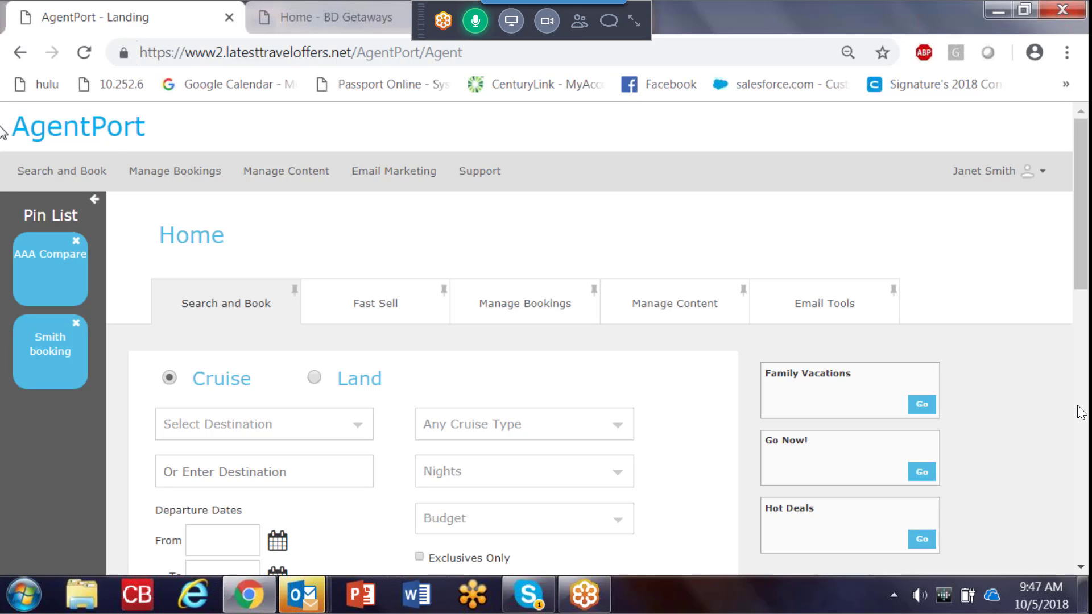
Step: Choose Caribbean as the destination in the cruise search form
mouse_move(175, 227)
scroll(338, 239, down, 2)
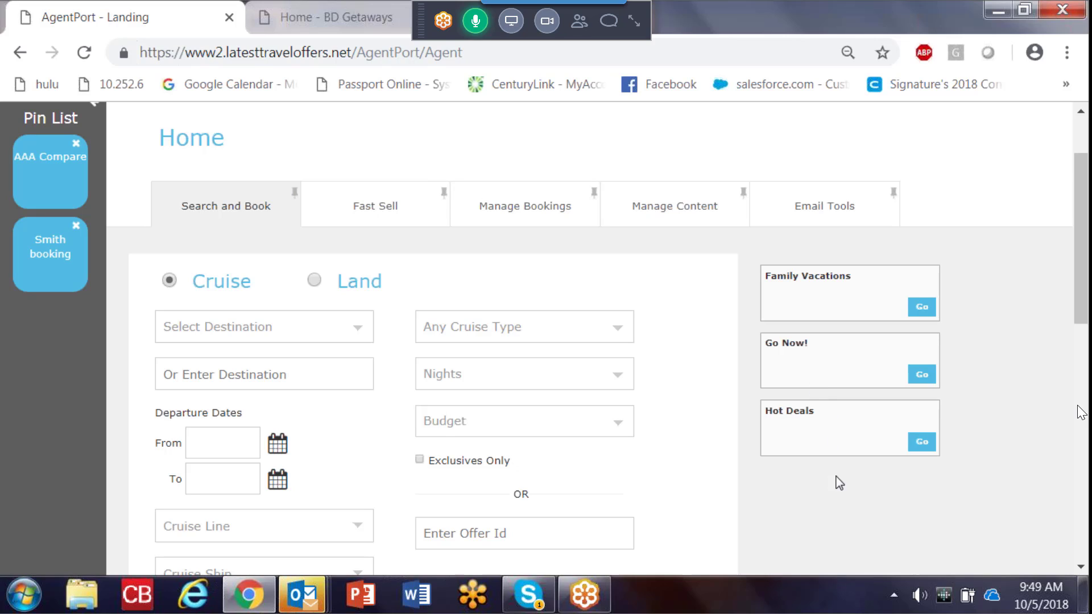
mouse_move(1084, 311)
mouse_down()
mouse_move(1083, 293)
mouse_move(1085, 319)
mouse_up()
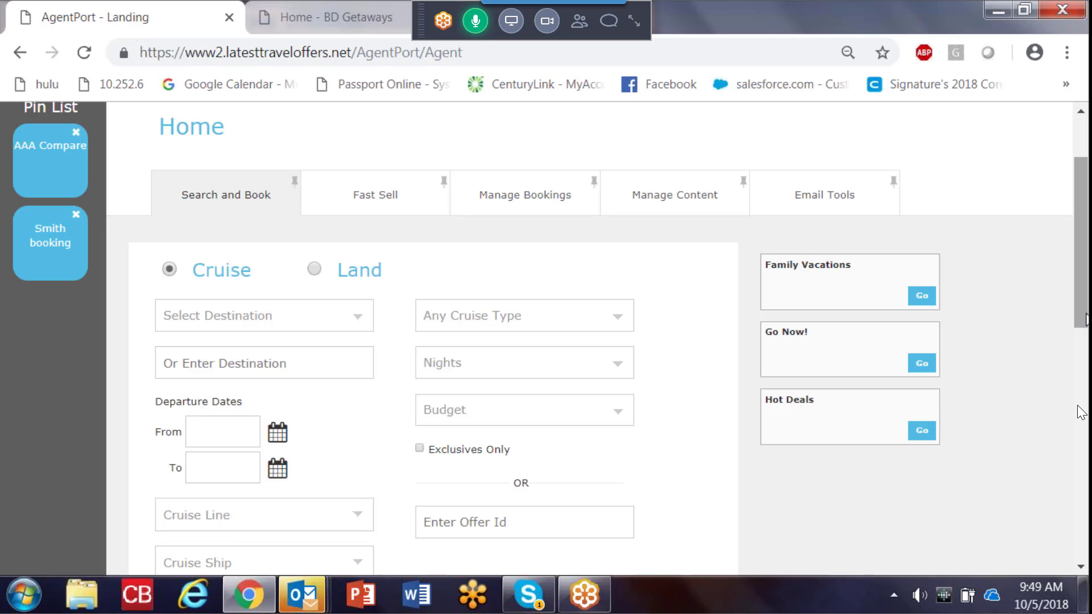
scroll(1081, 412, down, 1)
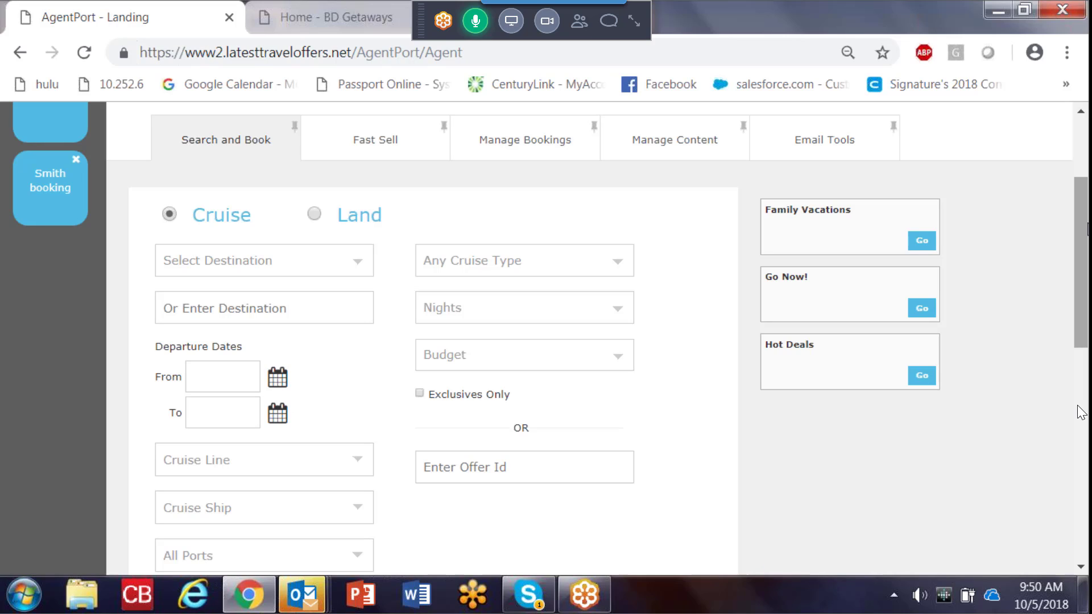
click(344, 262)
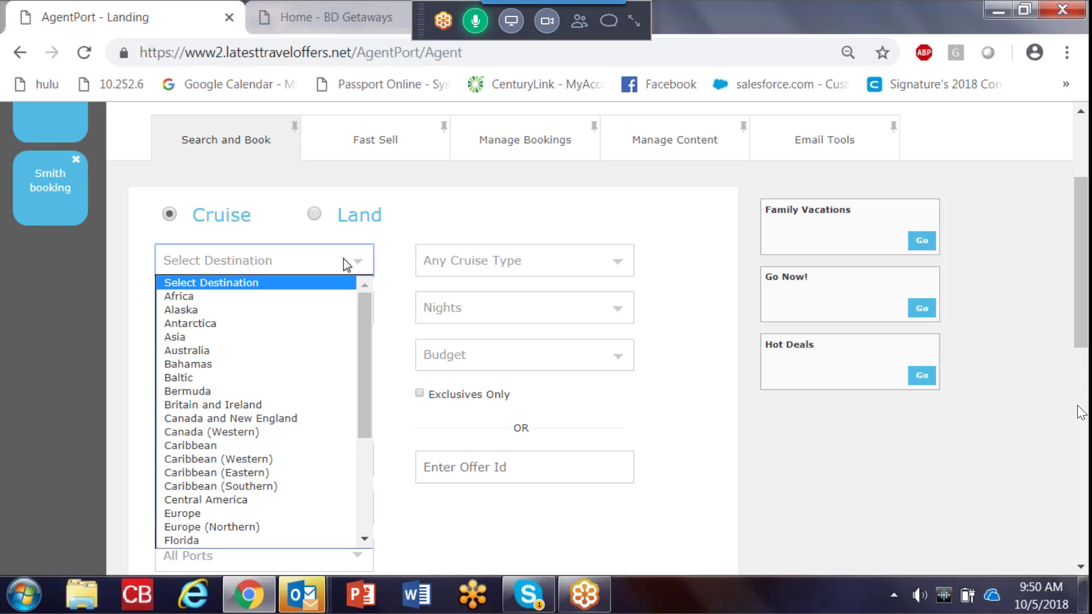
click(308, 446)
Step: Set the start of the departure date range to 12/01/2018
click(278, 380)
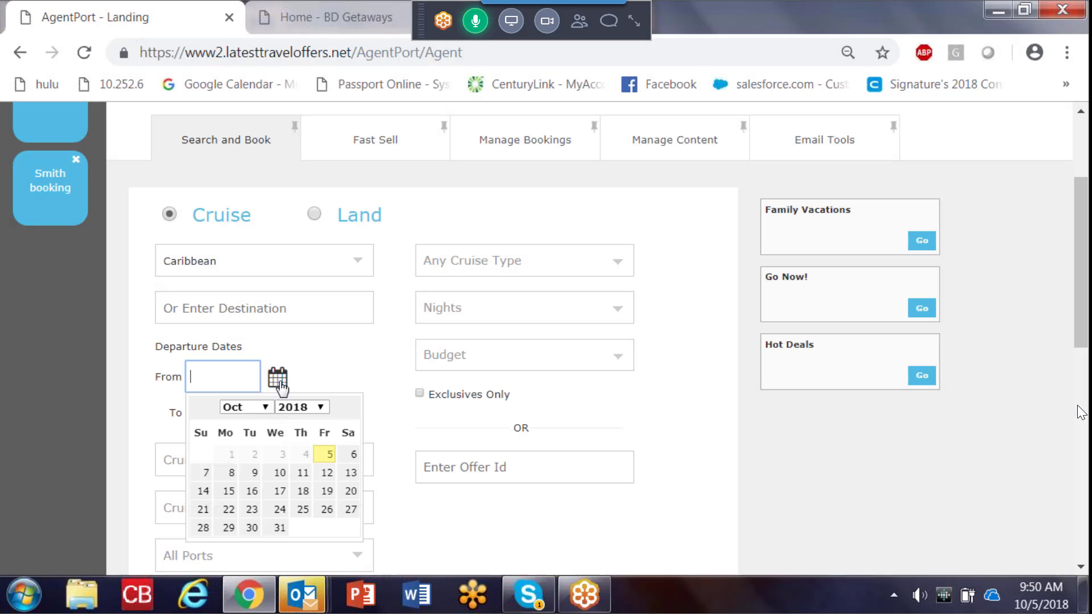
click(265, 407)
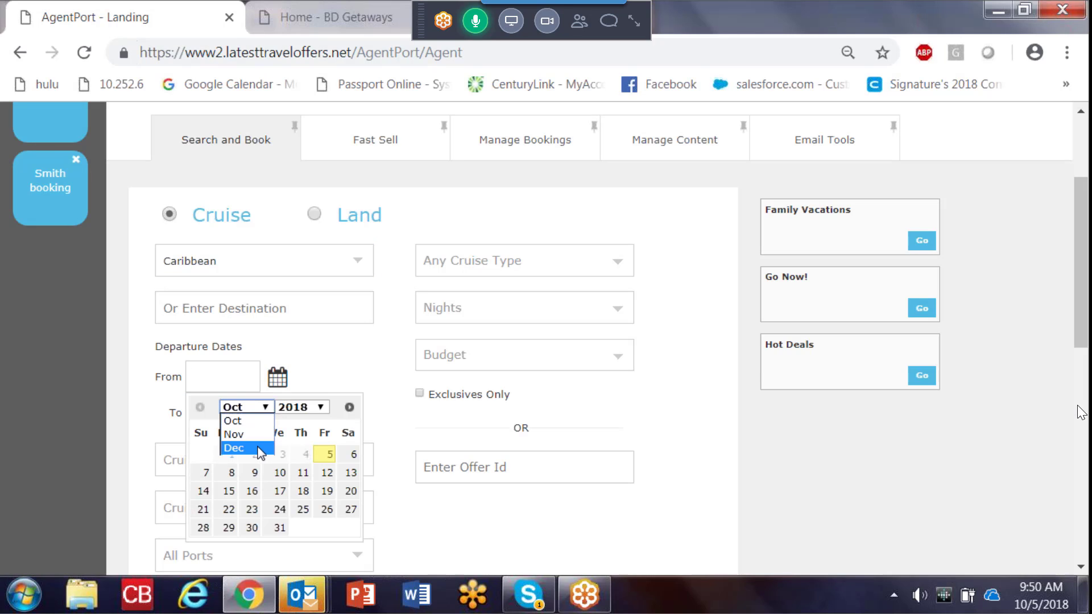
click(260, 452)
click(354, 456)
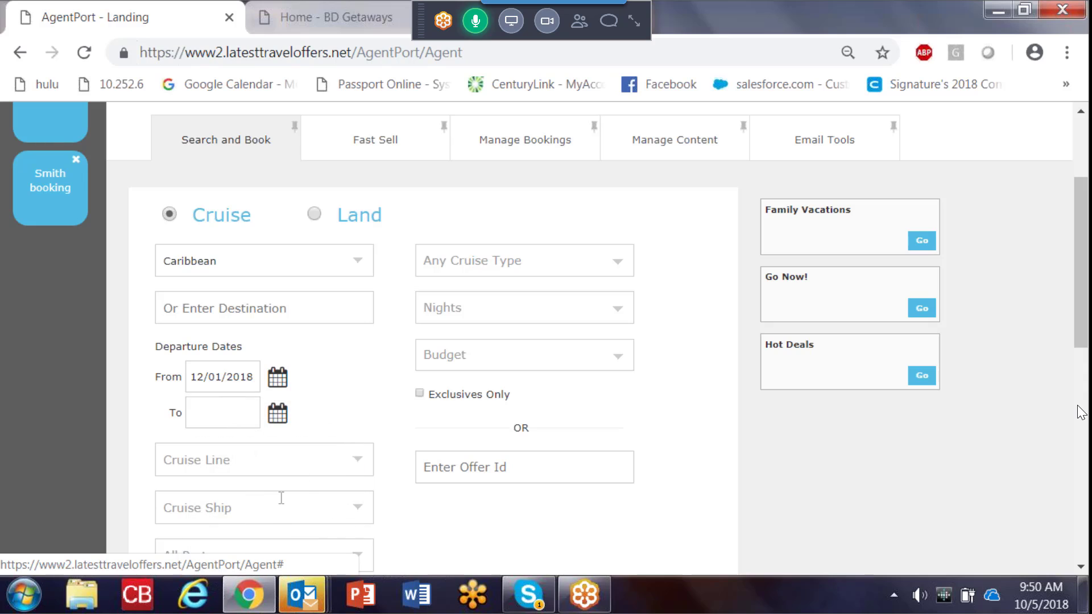
Step: Add Celebrity Cruises and Holland America Line as cruise lines and remove Celebrity Cruises, keeping only Holland America Line
click(313, 467)
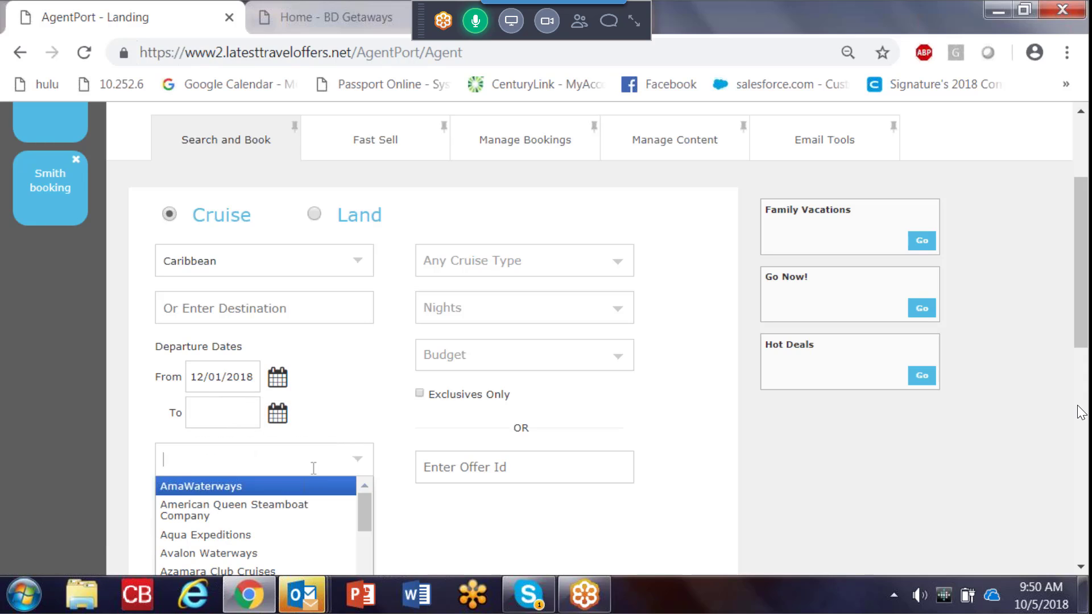
drag(361, 507, 359, 524)
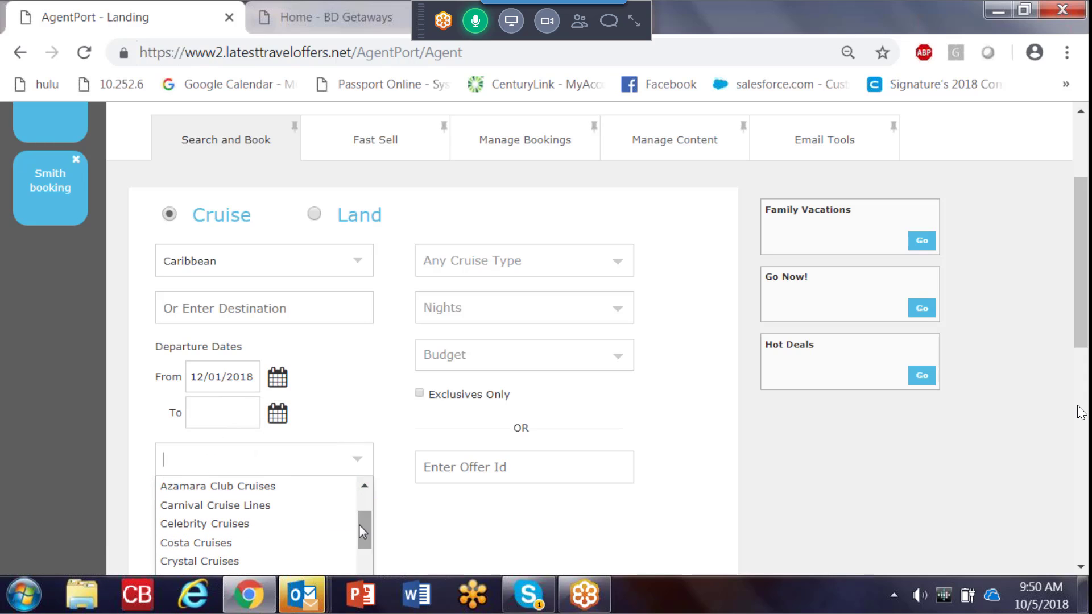
click(302, 521)
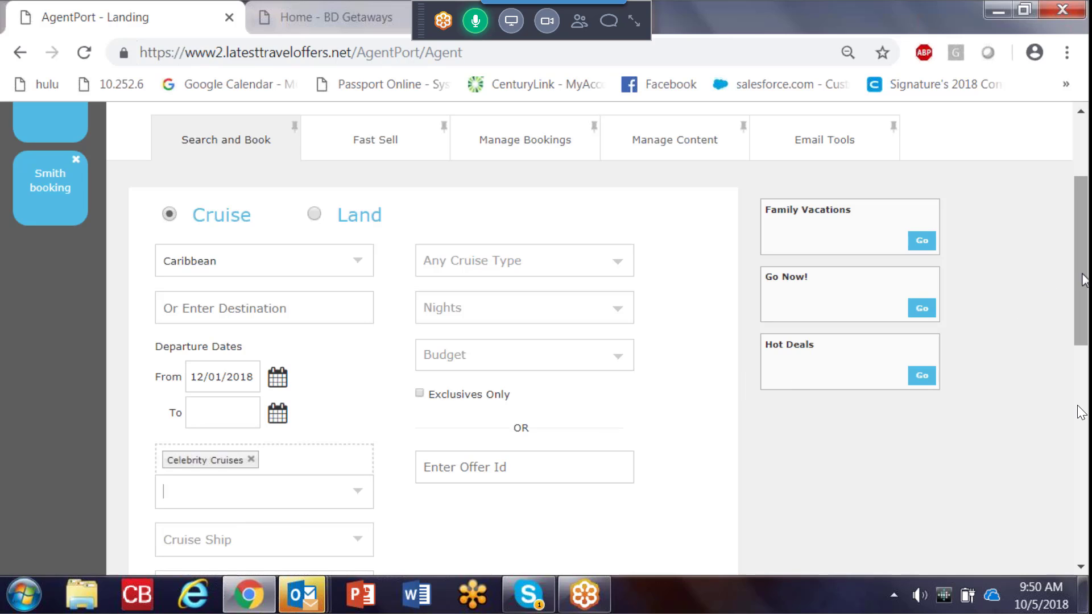
scroll(1019, 309, down, 3)
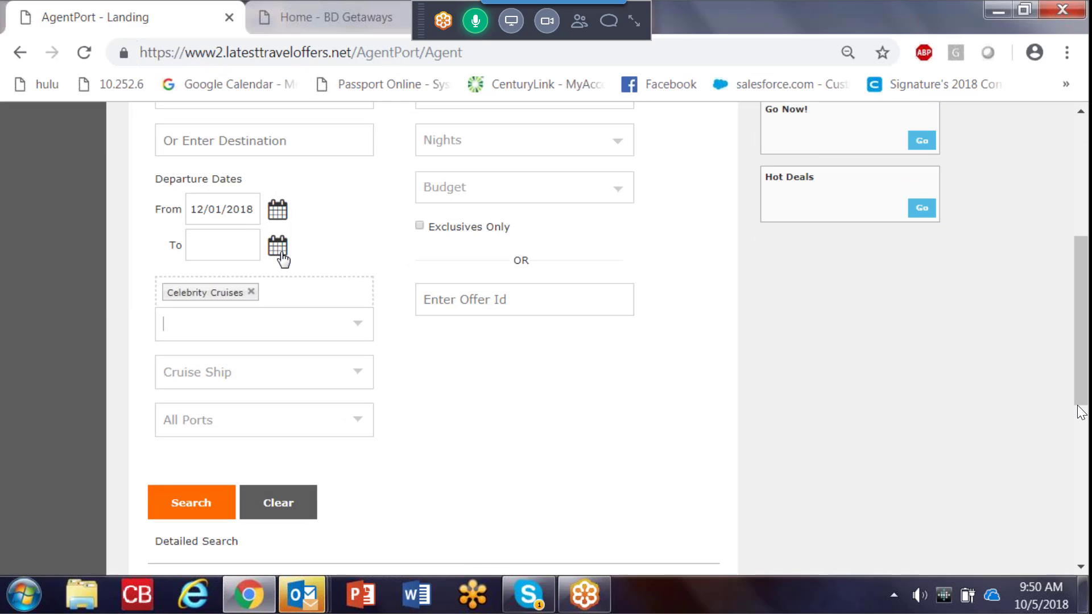
click(272, 296)
drag(367, 383, 366, 411)
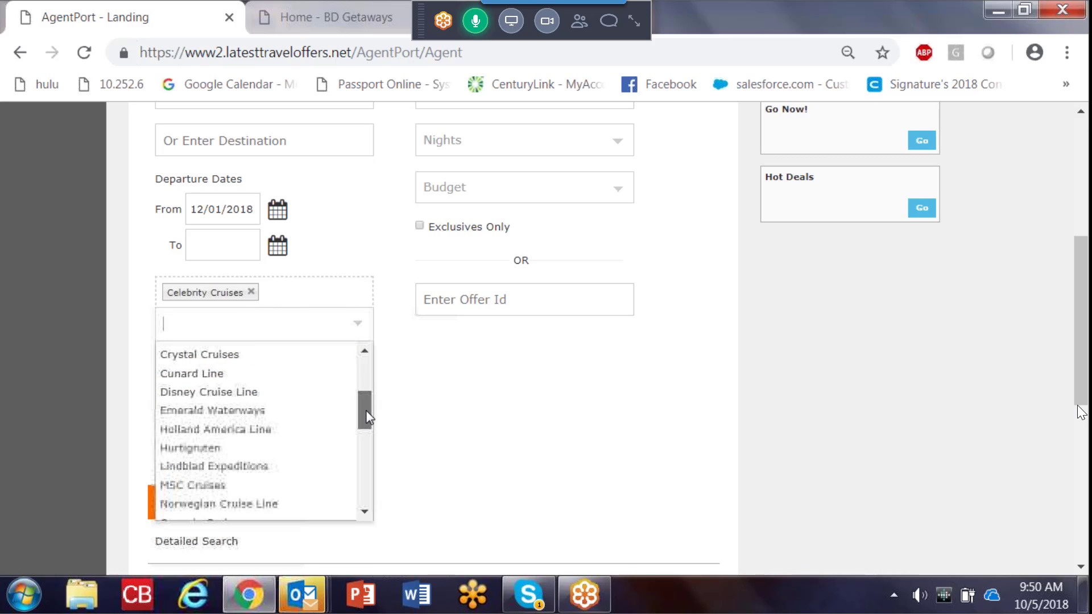
click(275, 435)
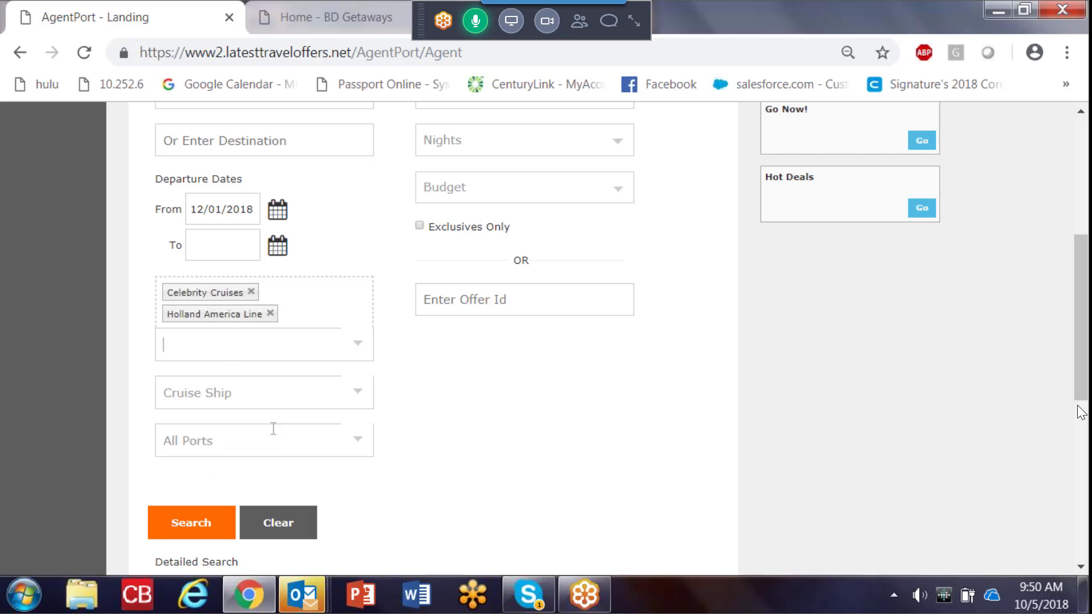
click(251, 292)
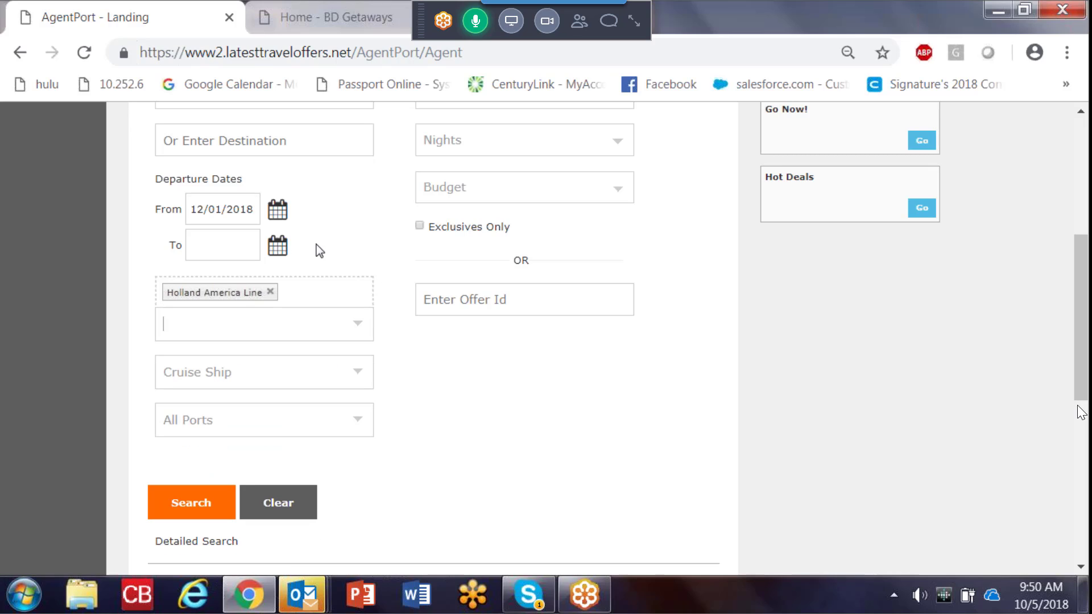
Step: Search for the cruises with departures up to 12/29/2018 and look through the dates, titles and prices in the results list
click(278, 246)
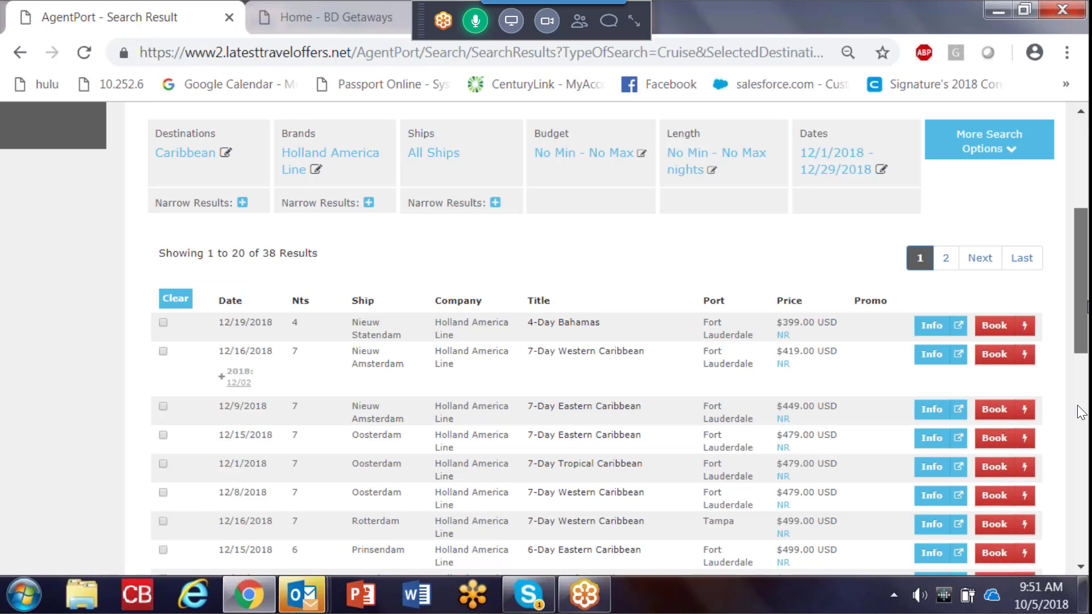
scroll(1081, 411, down, 3)
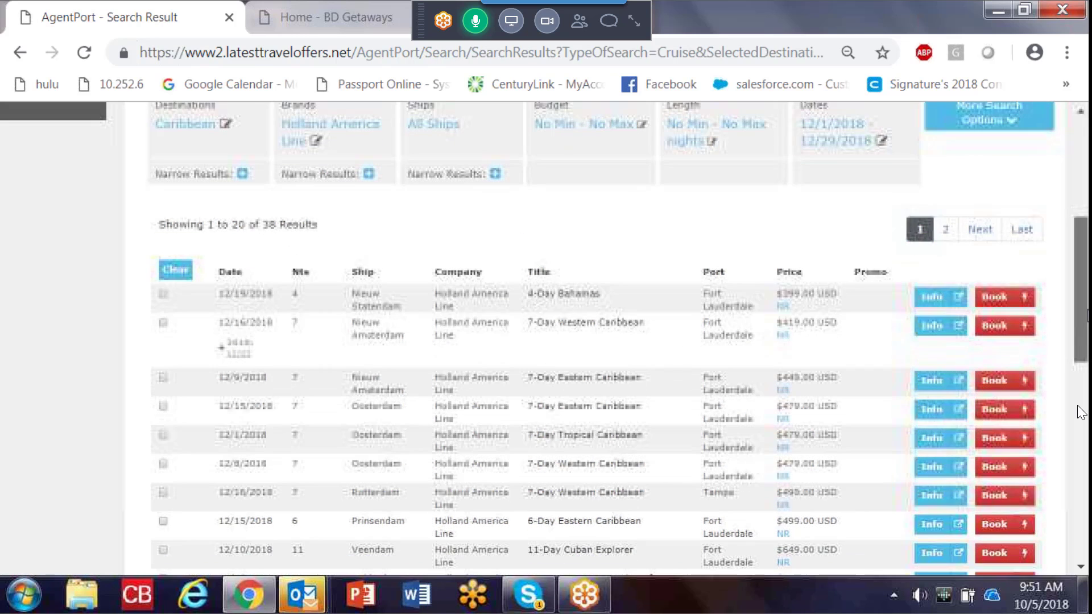
scroll(1081, 411, down, 1)
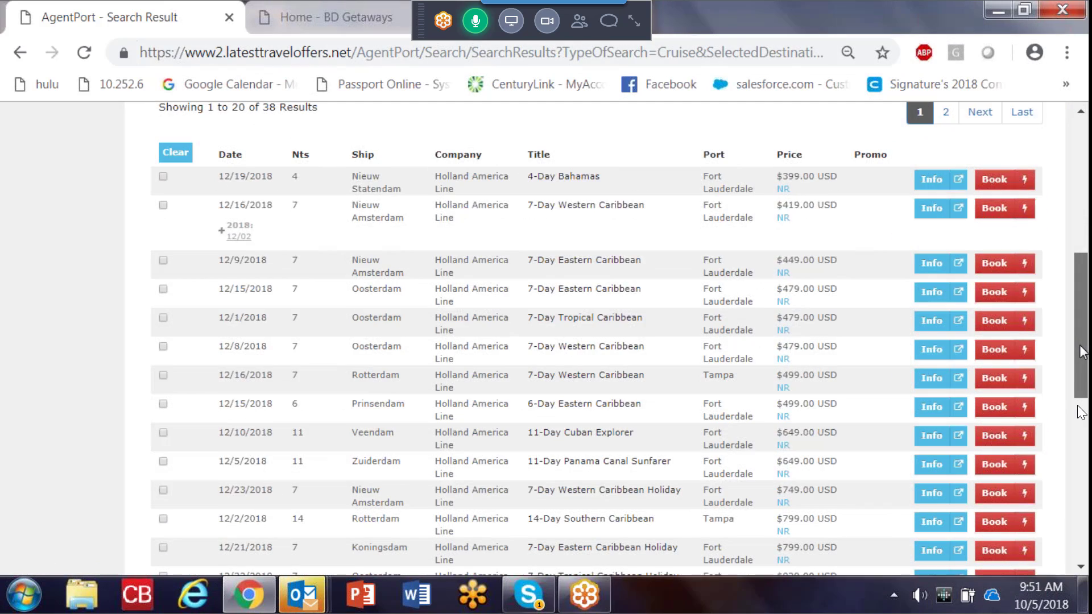
scroll(1081, 411, up, 4)
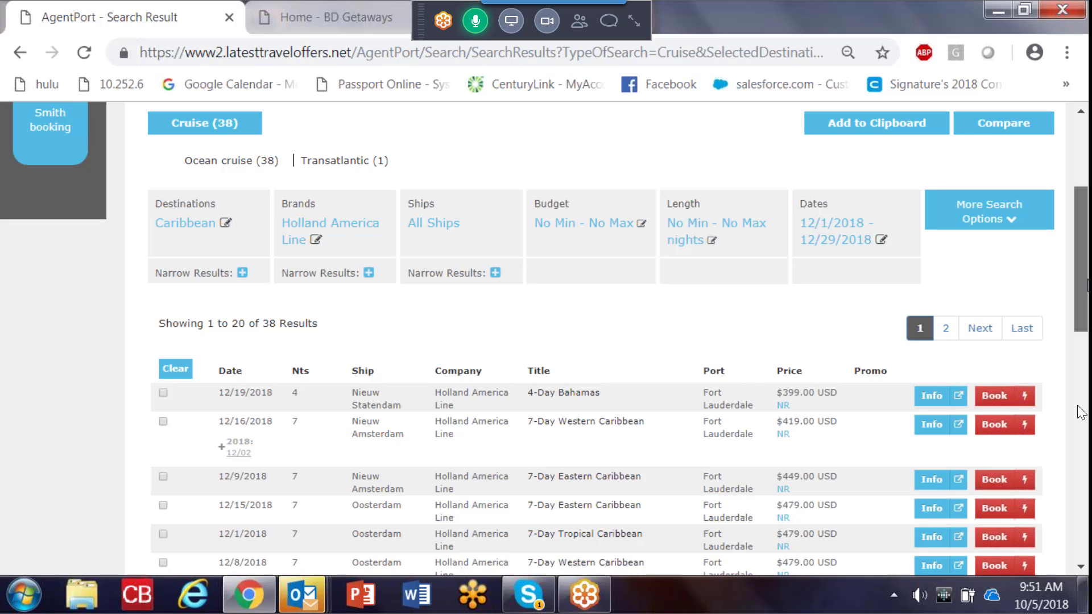
scroll(1080, 412, down, 3)
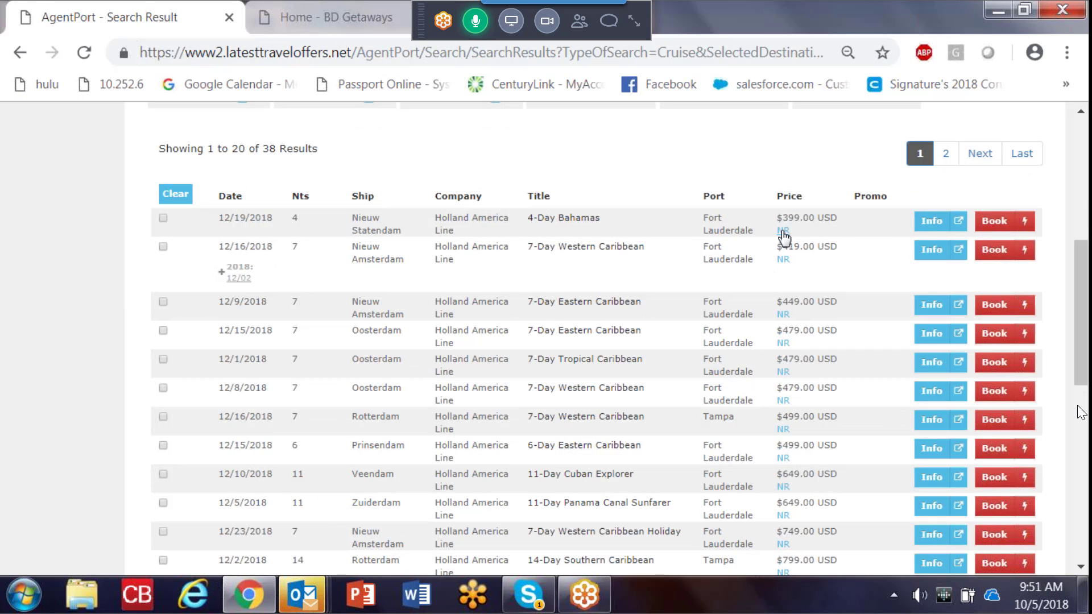
mouse_move(783, 263)
scroll(1082, 302, up, 7)
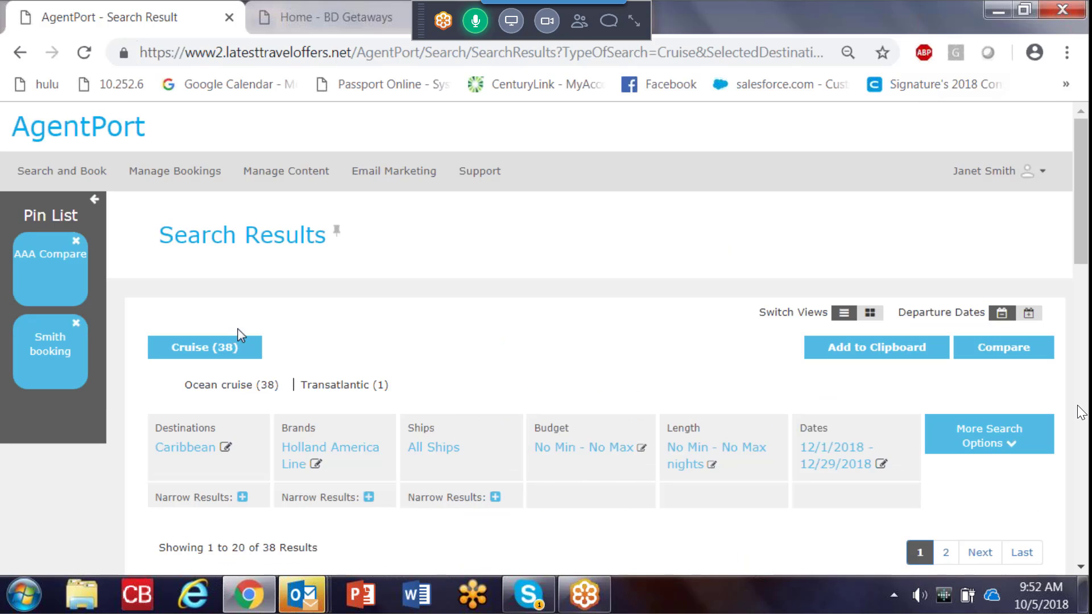
Step: Return to the cruise search form and choose Panama Canal as the destination
click(20, 54)
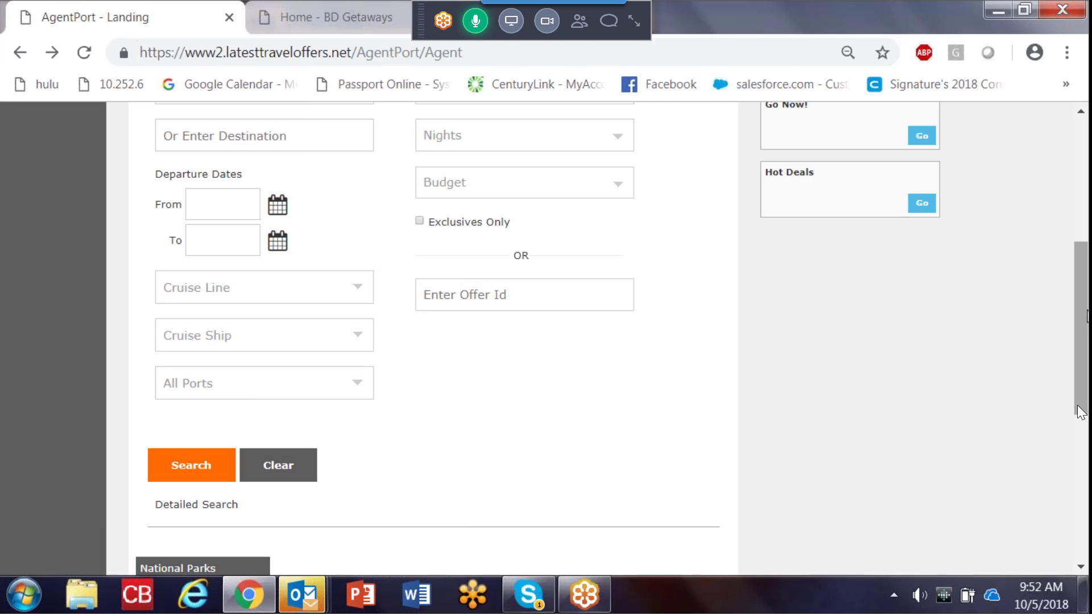
scroll(1080, 412, up, 6)
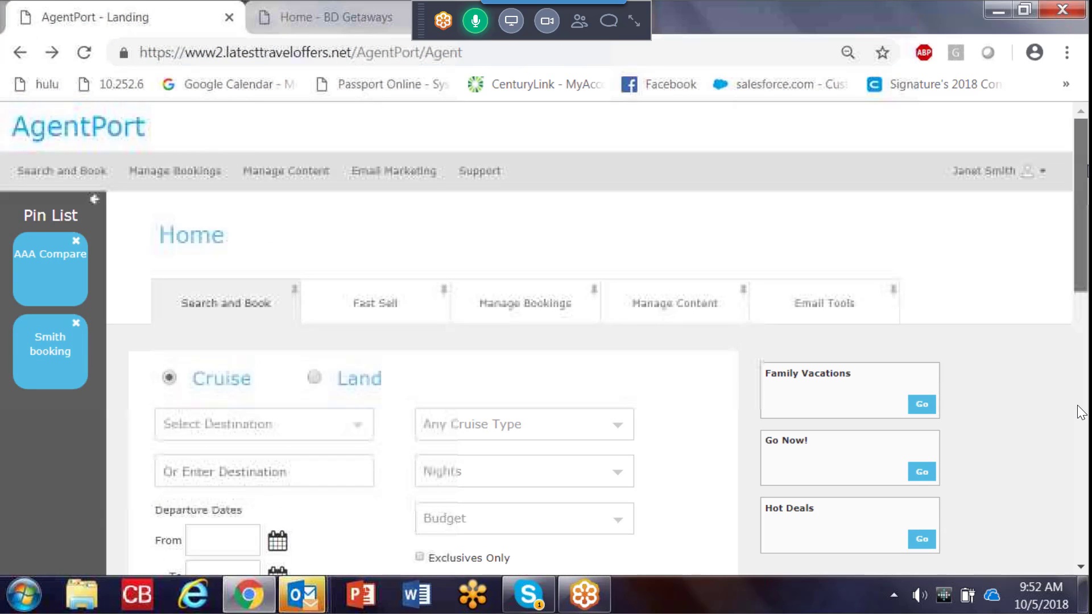
click(356, 427)
scroll(370, 332, down, 4)
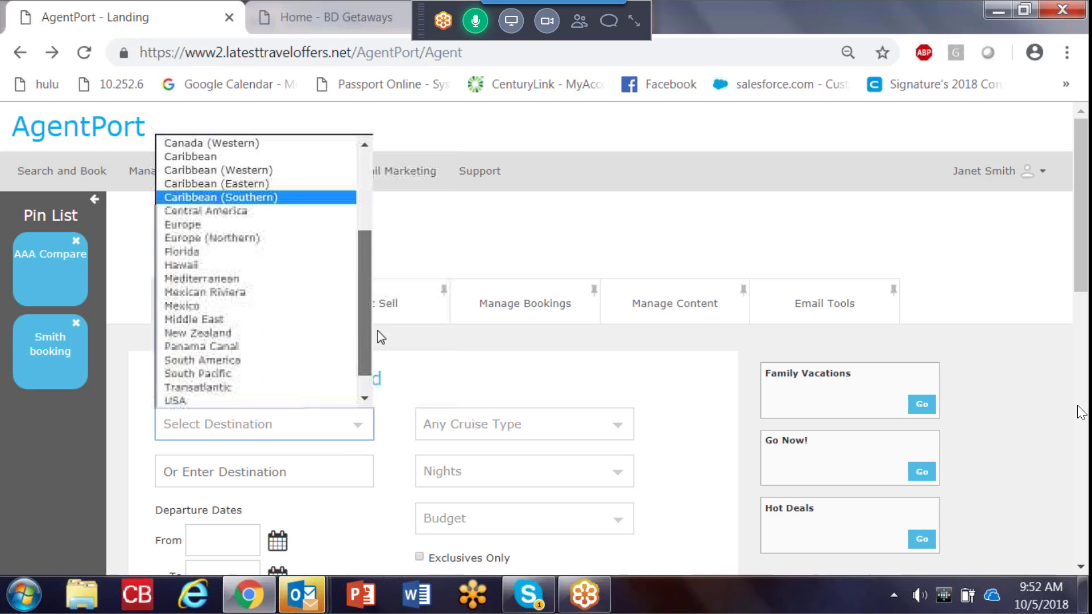
scroll(373, 353, down, 1)
click(260, 316)
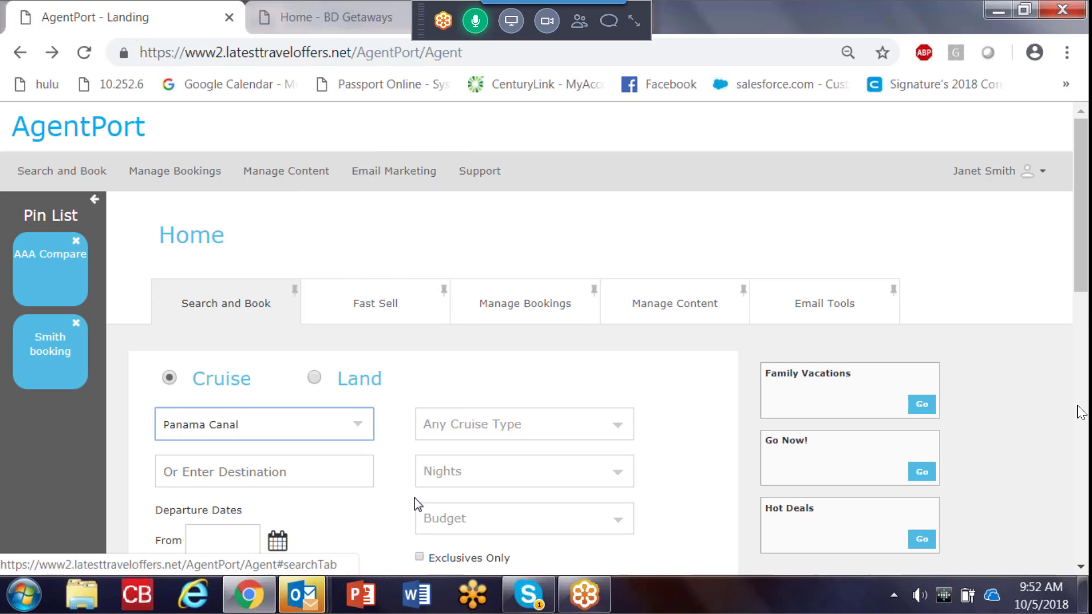
Step: Set the departure date range from 03/03/2019 to 03/30/2019
scroll(800, 334, down, 5)
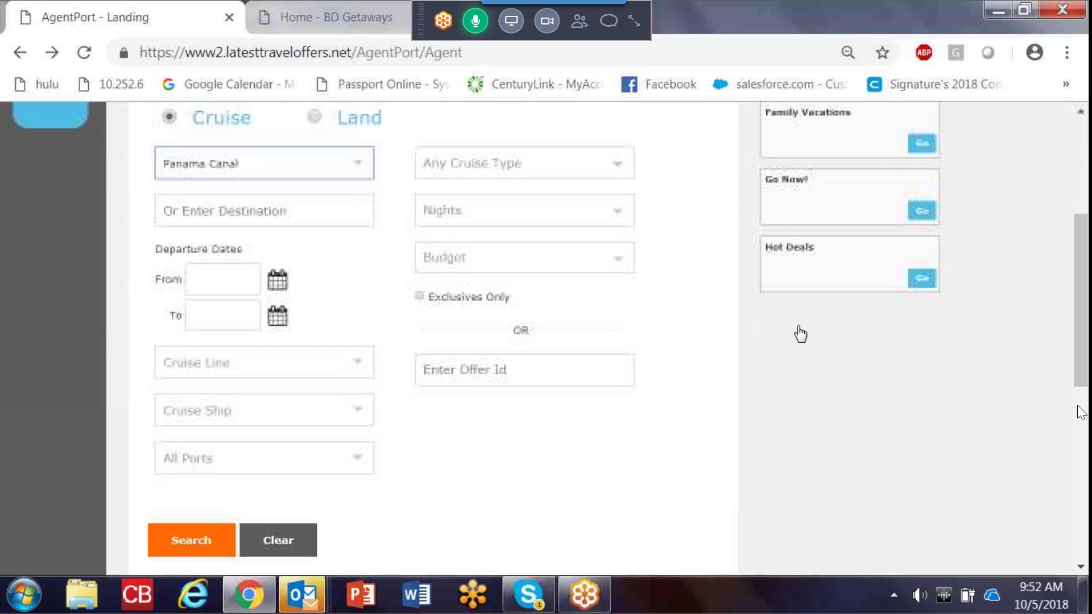
click(278, 279)
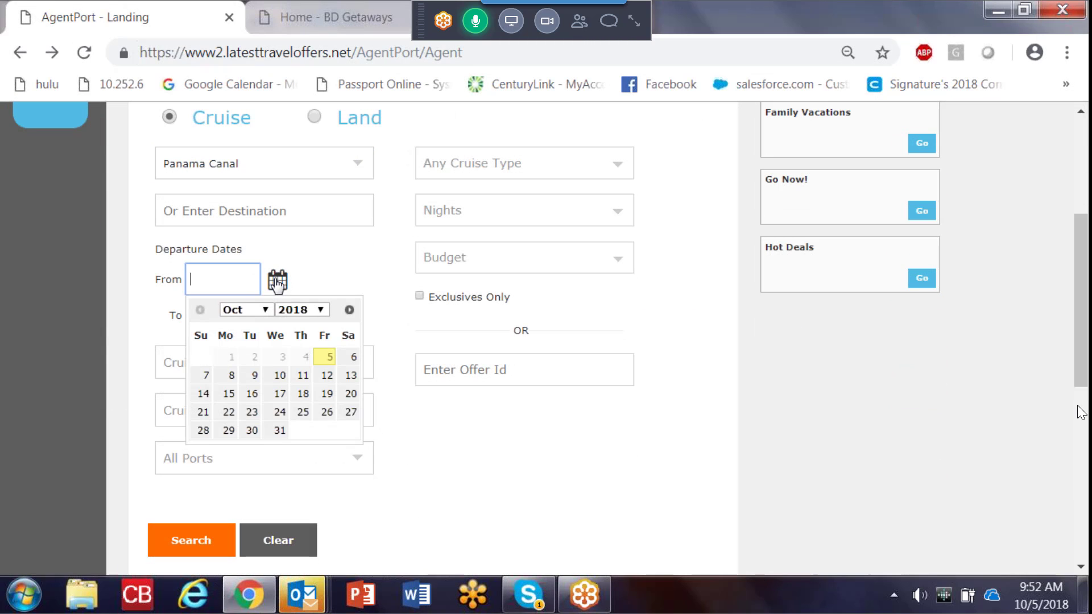
click(311, 311)
click(301, 334)
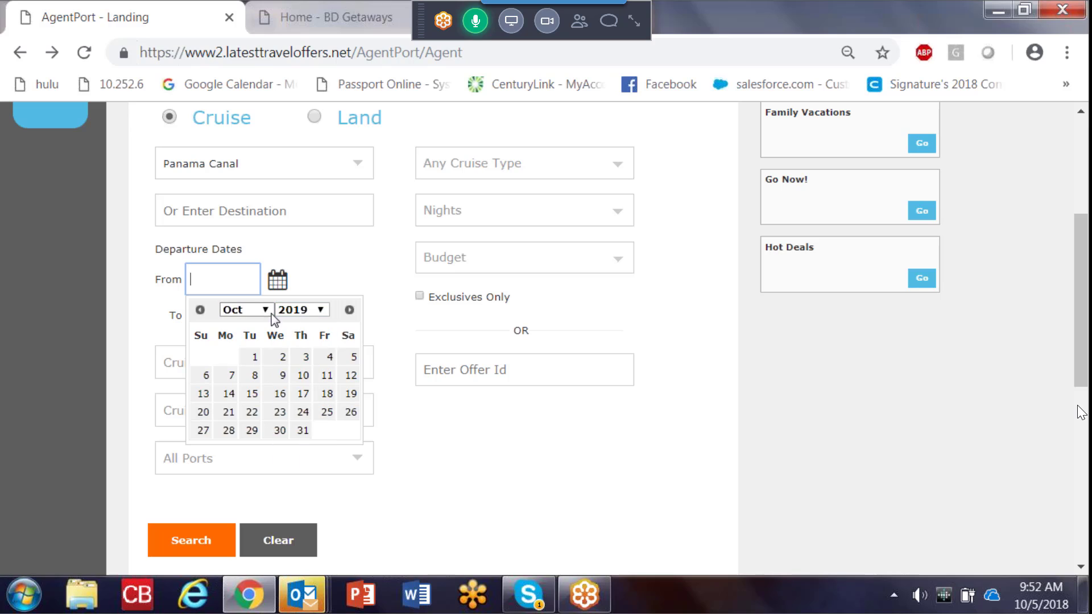
click(271, 312)
click(233, 349)
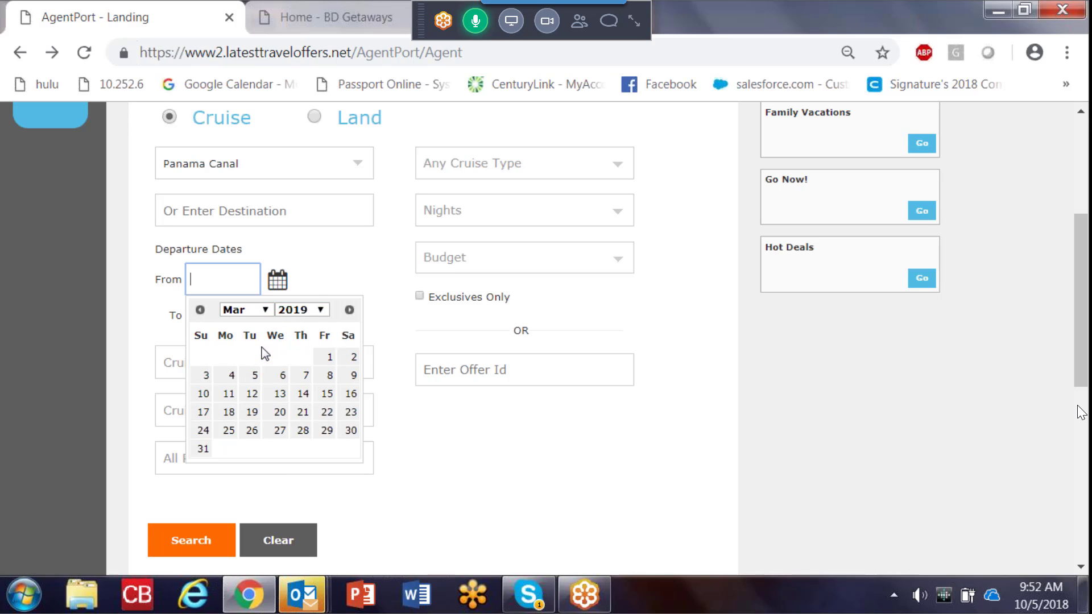
click(205, 374)
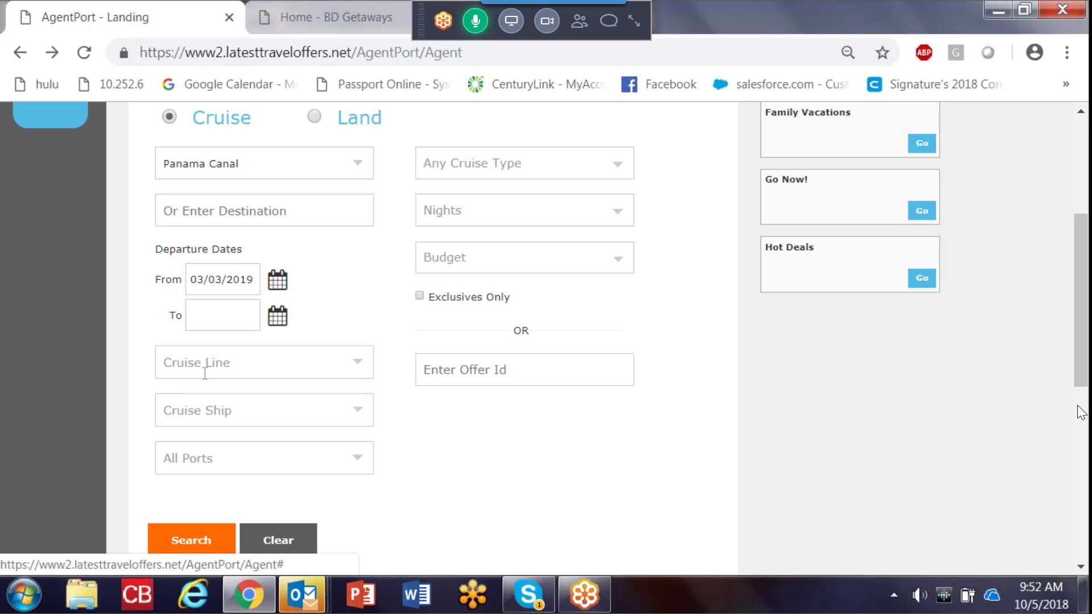
click(277, 316)
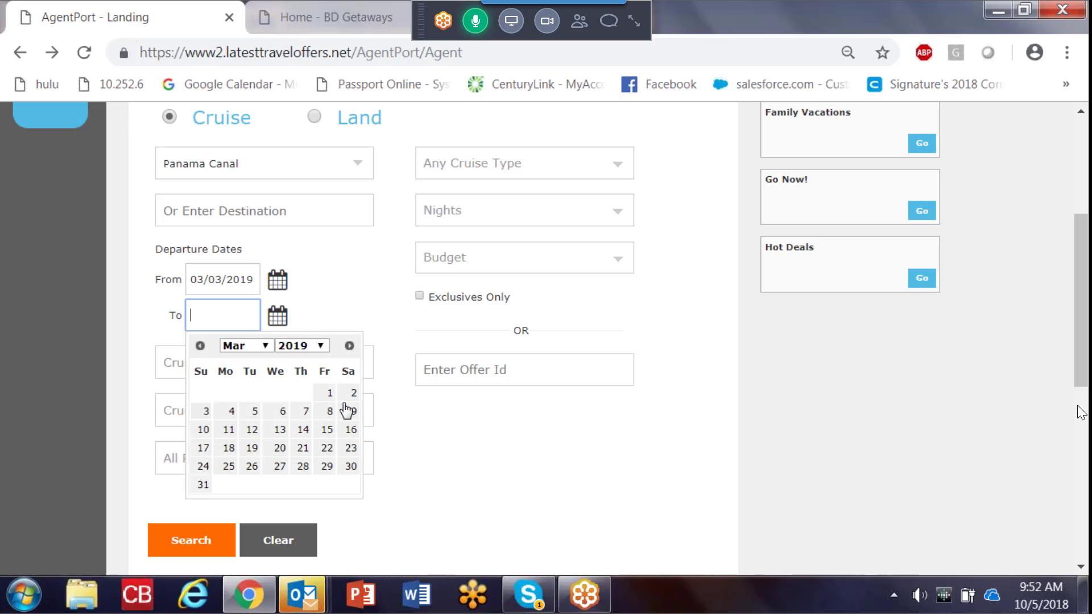
click(353, 467)
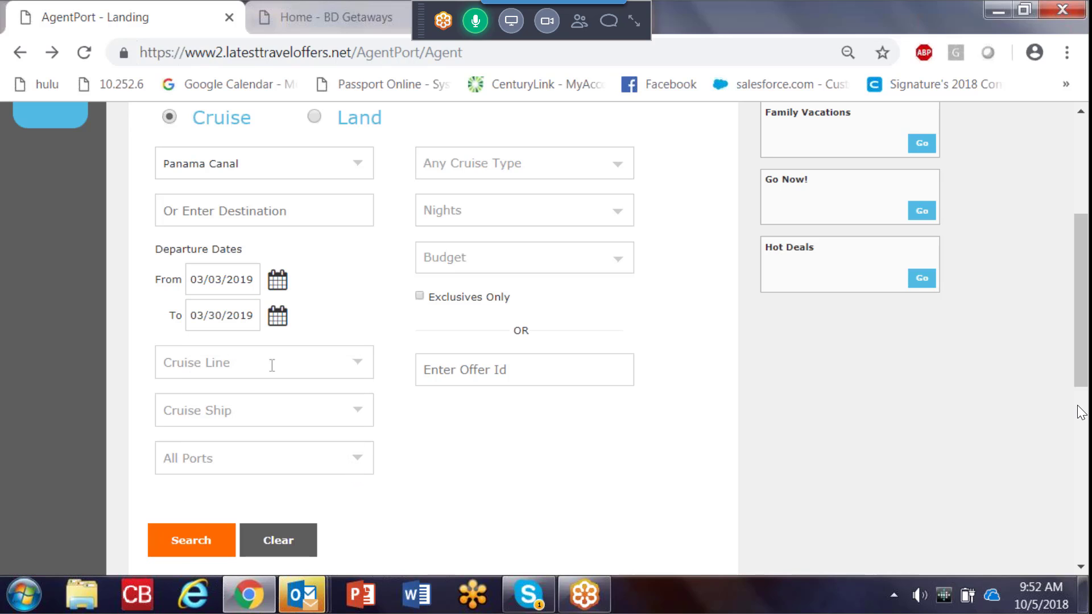
Step: Restrict the search to the cruise line Holland America Line and the ship Nieuw Amsterdam
click(272, 364)
drag(363, 415, 370, 468)
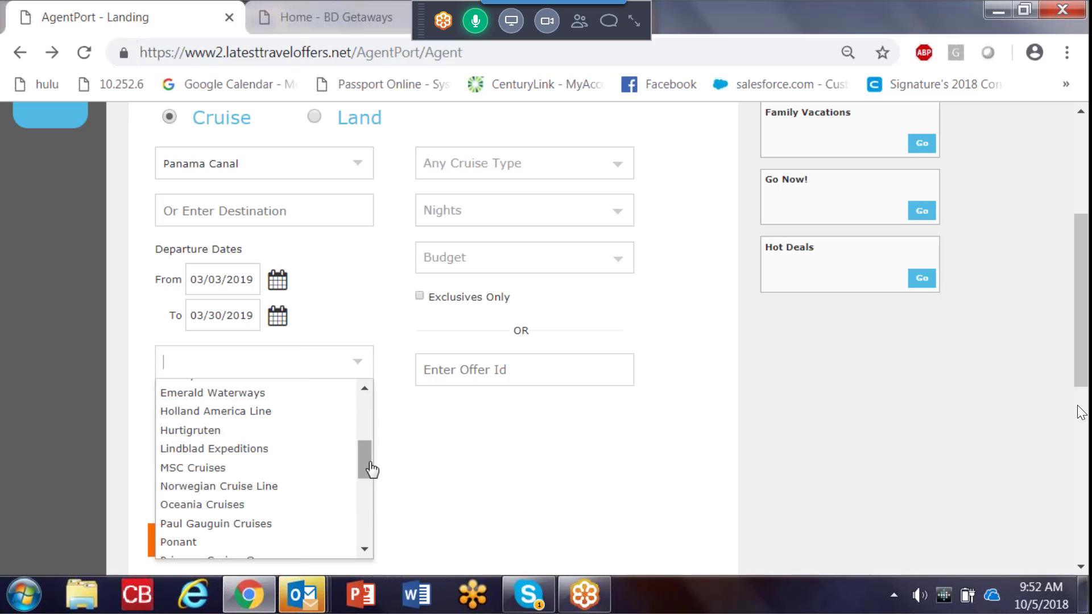
click(276, 417)
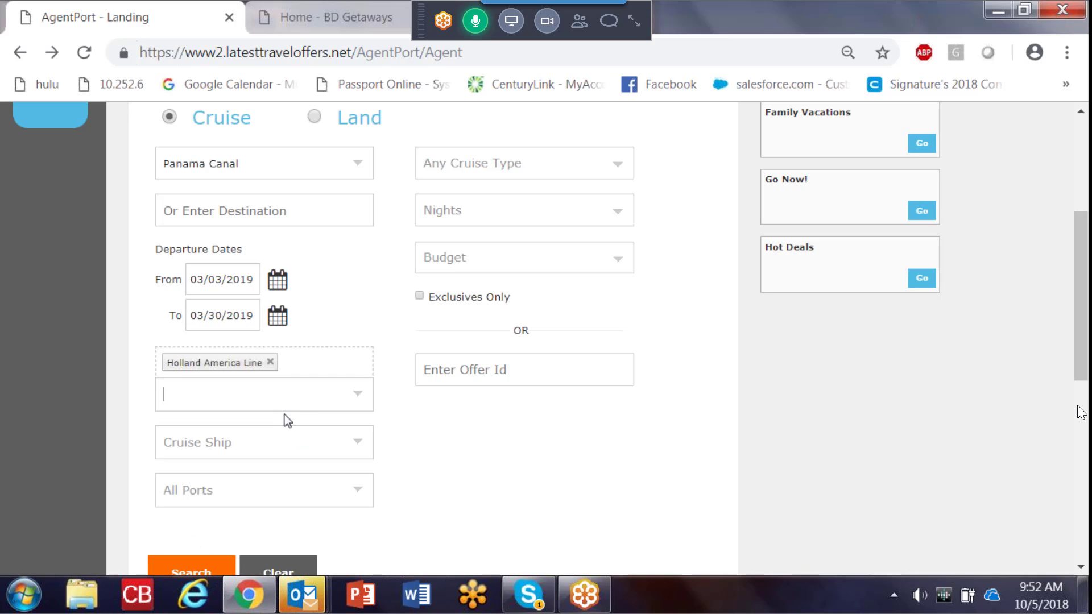
click(342, 454)
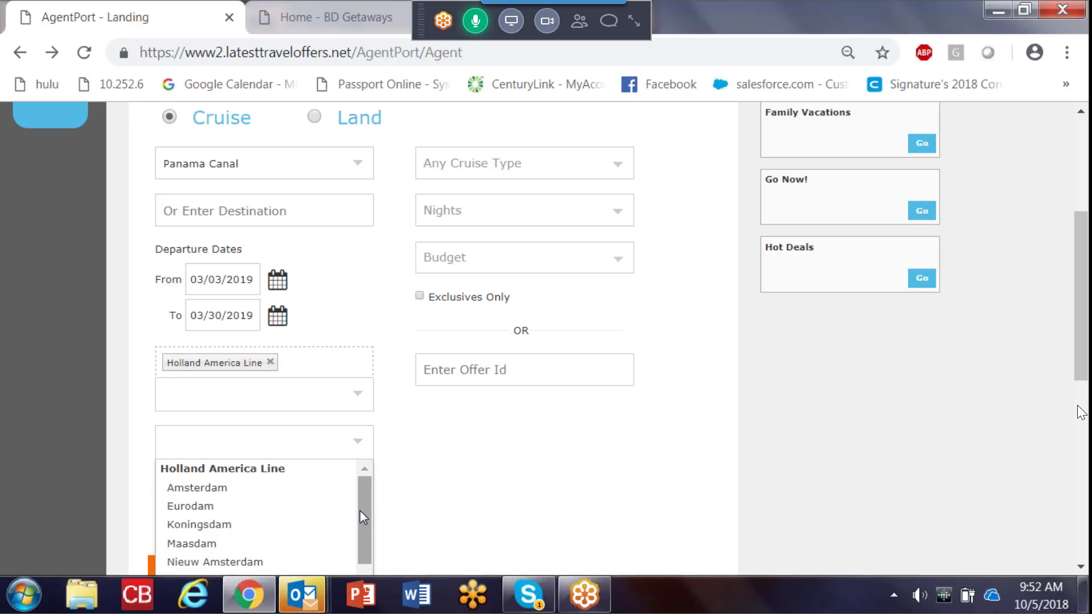
drag(360, 510, 362, 528)
click(292, 533)
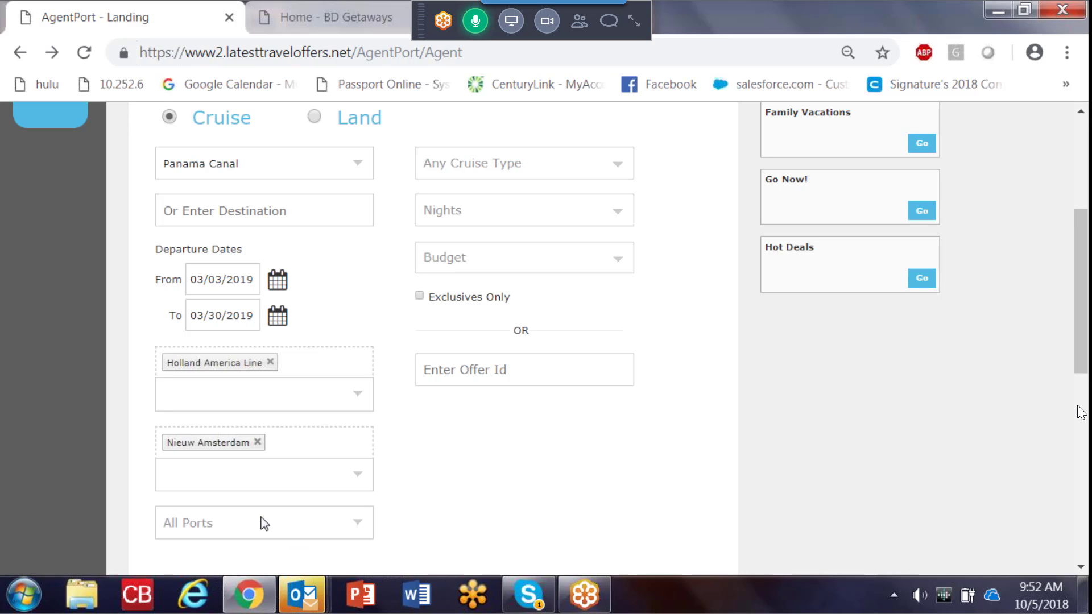
Step: Run the cruise search and open the details of the 3/3/2019 14-Day Panama Canal sailing
scroll(196, 441, down, 3)
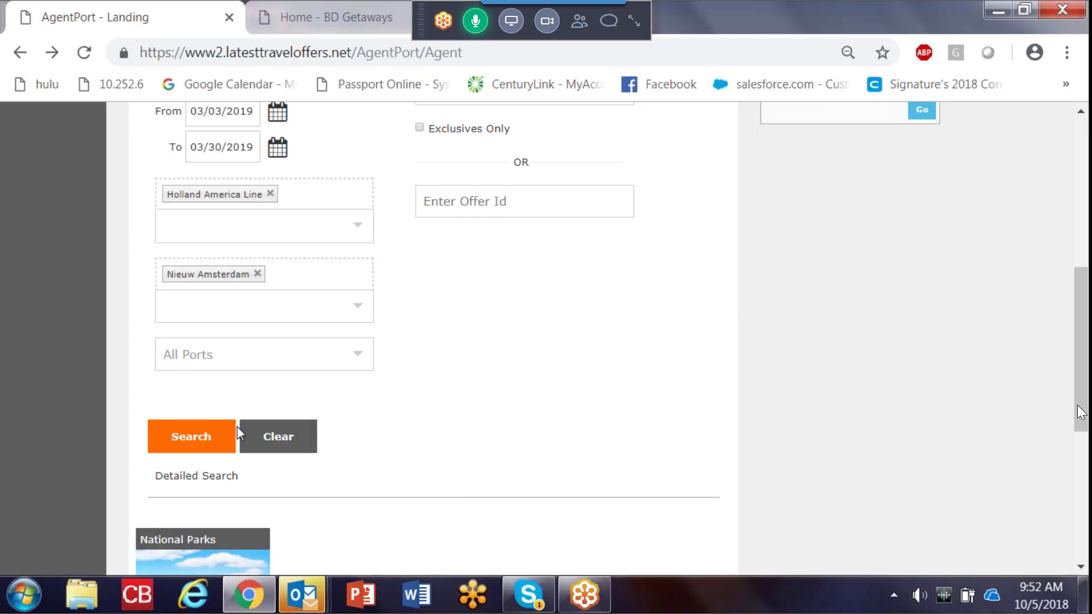
click(196, 441)
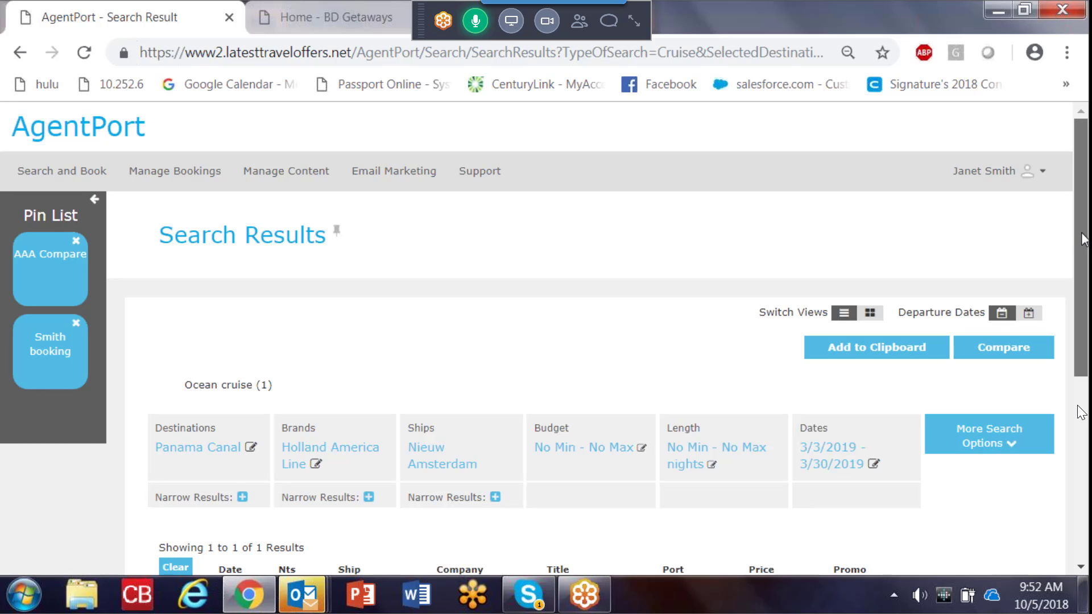
drag(1083, 239, 1085, 318)
scroll(1079, 413, down, 3)
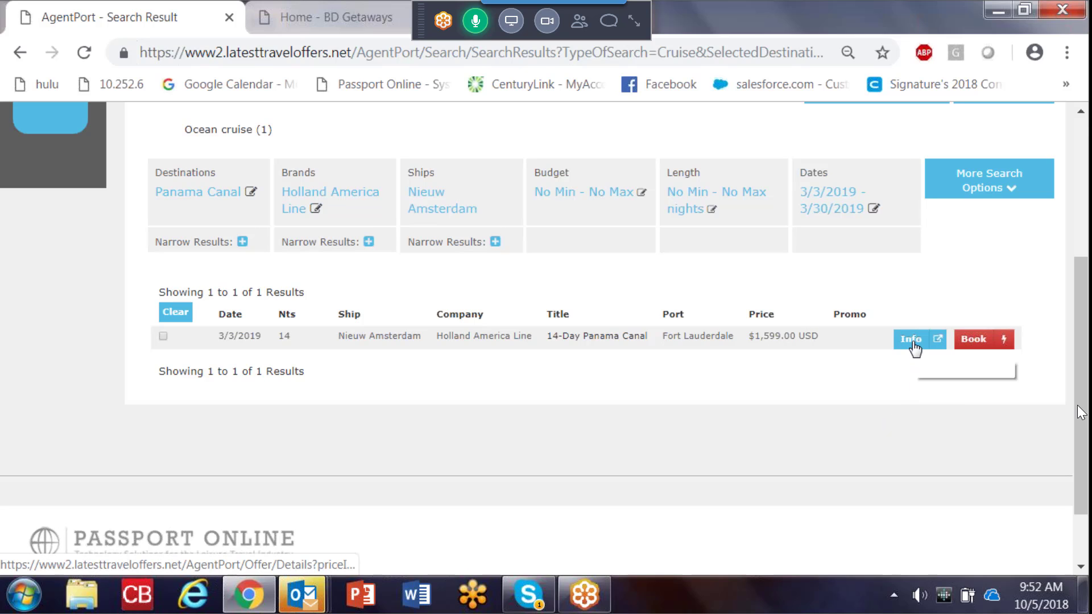
click(914, 343)
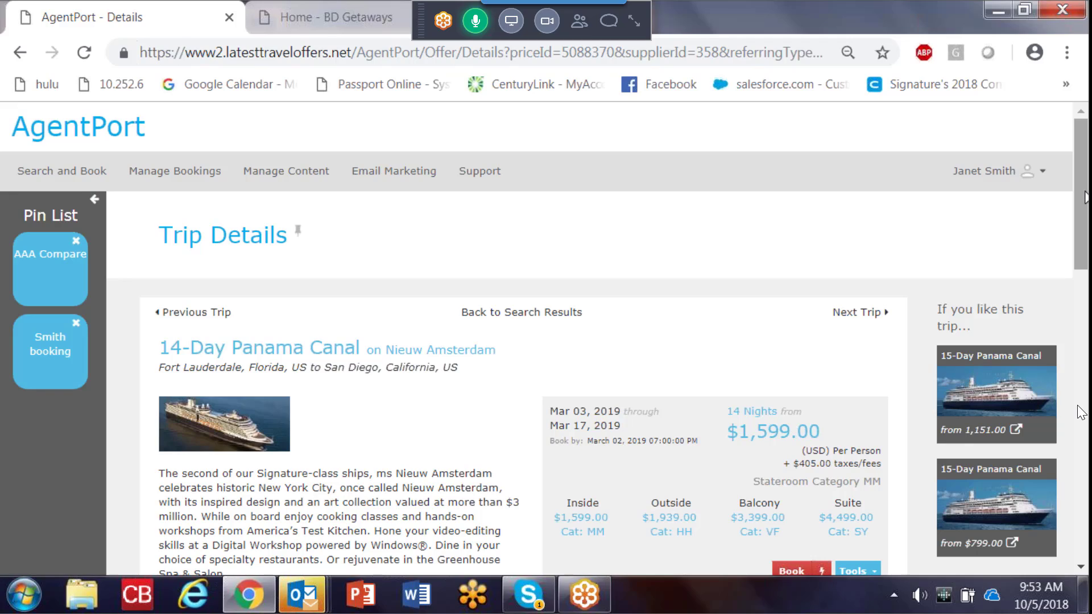
Step: Review the trip's cabin prices, ship information and port itinerary, and start booking the cruise online
scroll(1081, 412, down, 3)
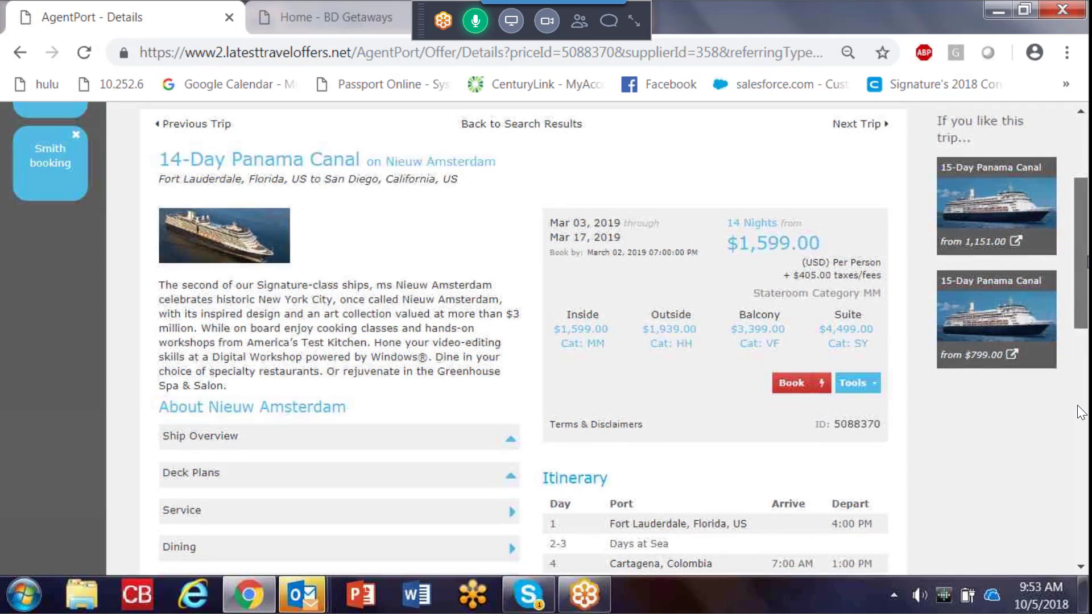
scroll(1081, 411, down, 3)
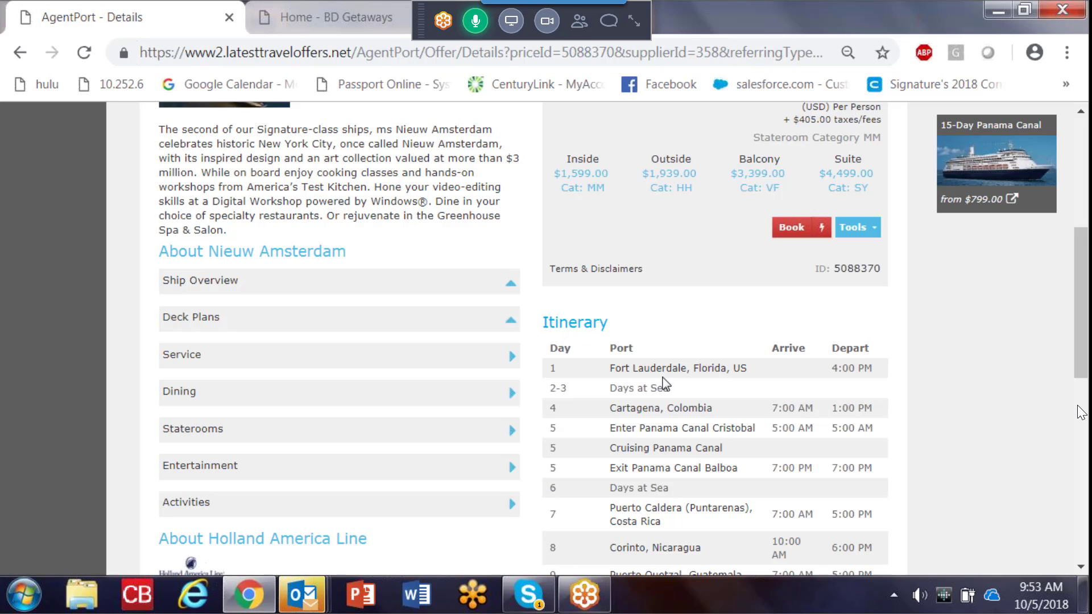
scroll(1080, 411, down, 4)
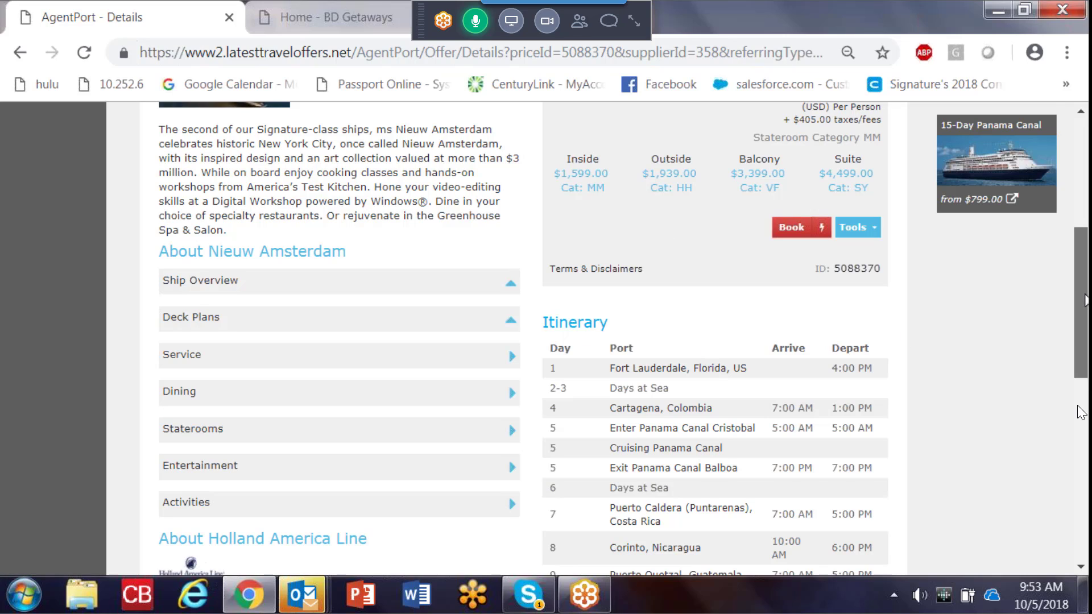
scroll(1080, 410, down, 3)
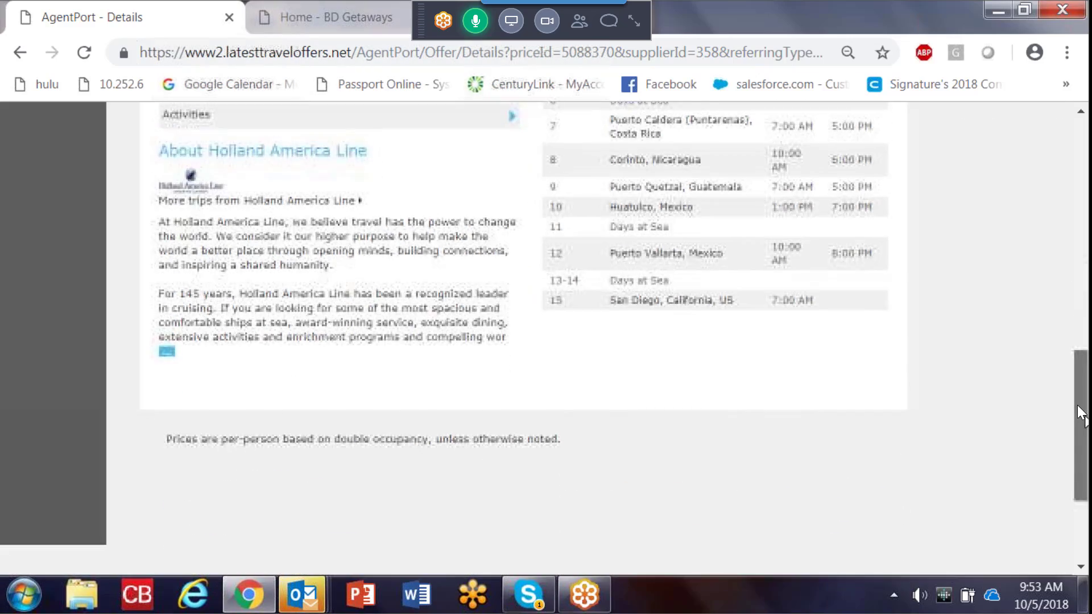
scroll(1080, 412, up, 10)
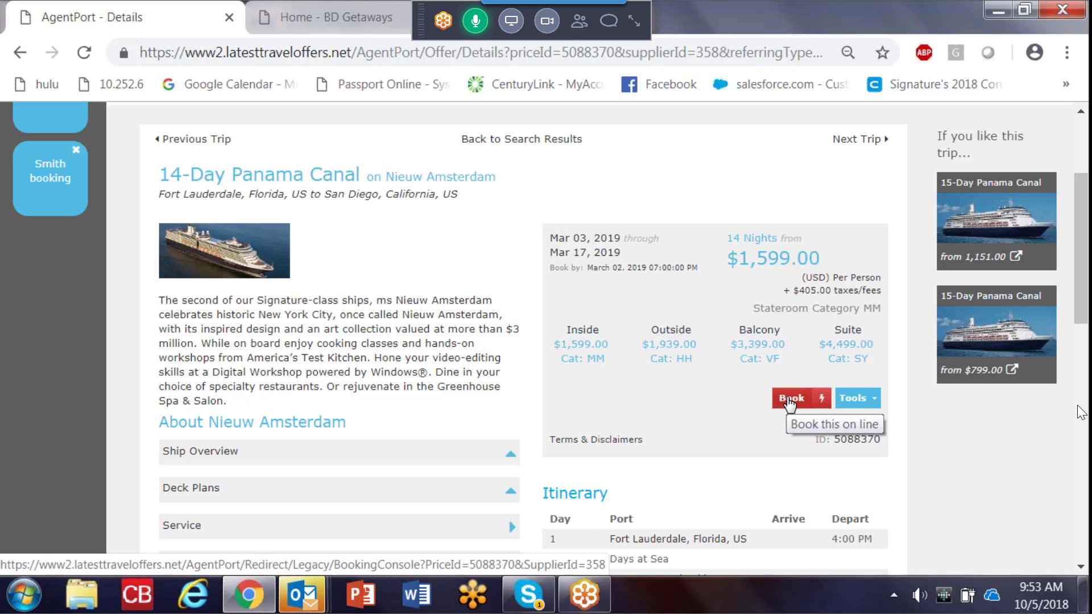
click(789, 399)
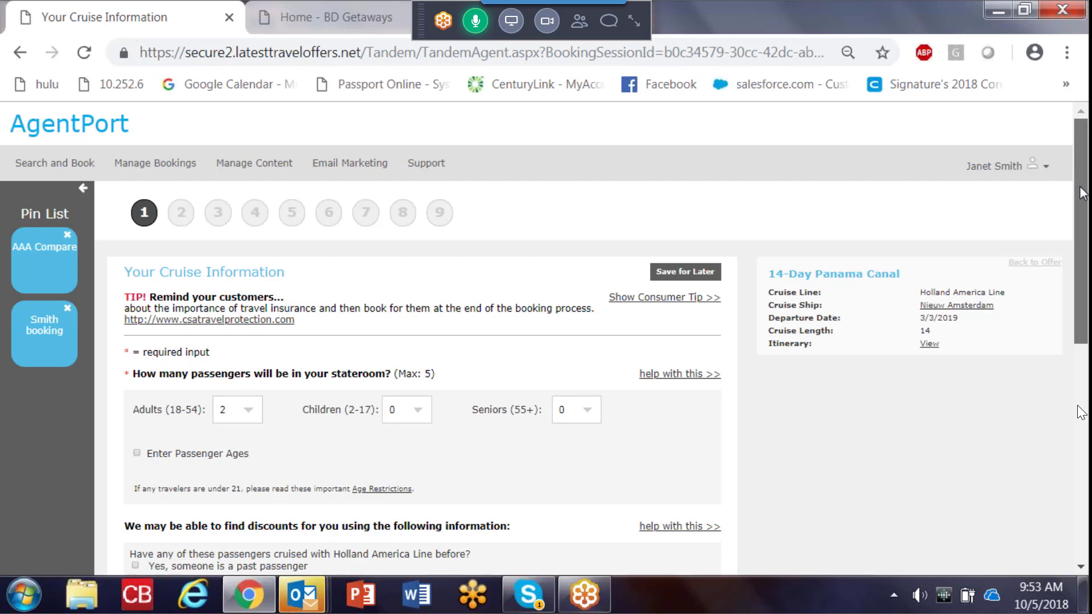
Step: Review the passenger, discount, home city and airfare questions, and mark that someone has cruised with Holland America Line before
scroll(267, 208, down, 2)
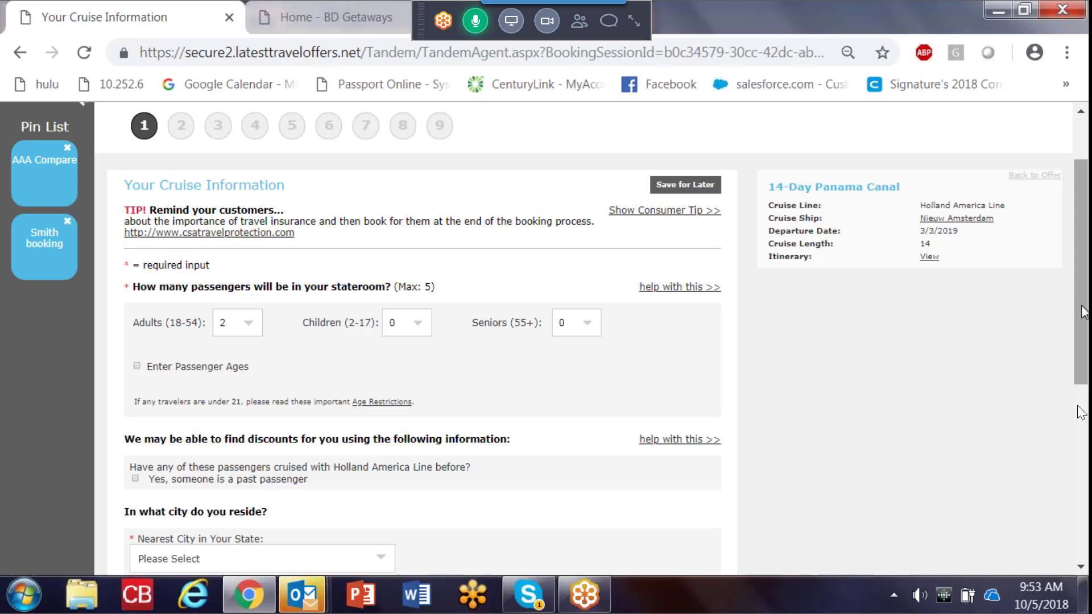
drag(1084, 312, 1085, 343)
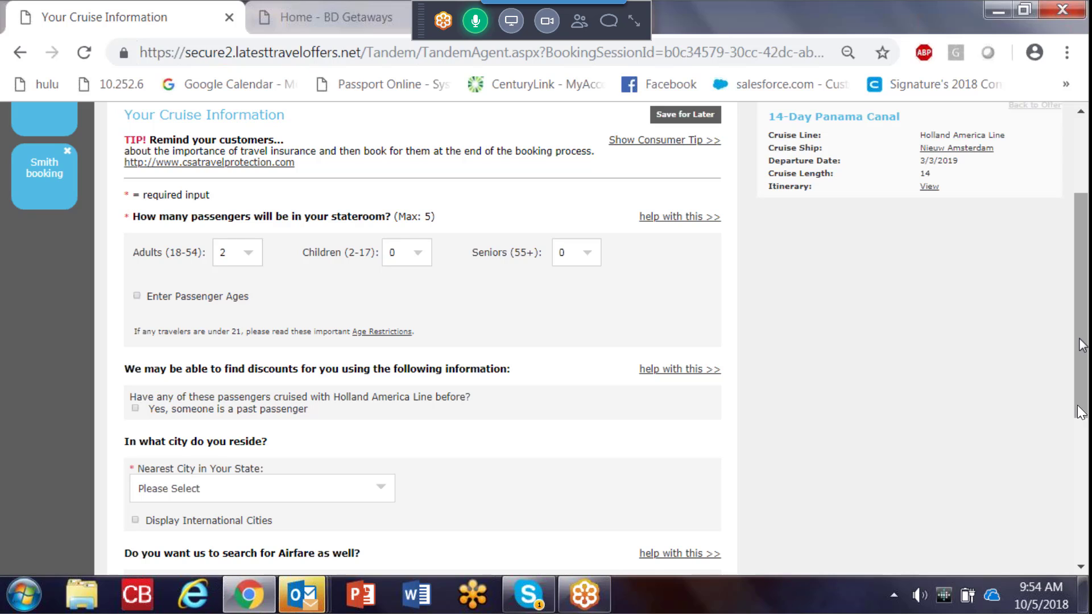
drag(1081, 340, 1080, 362)
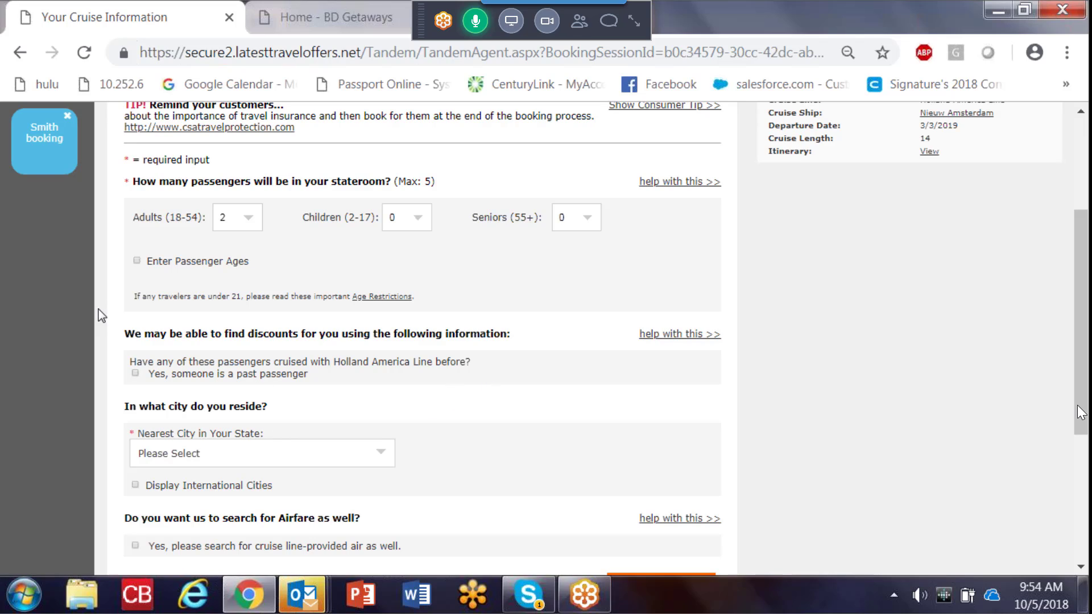
click(136, 374)
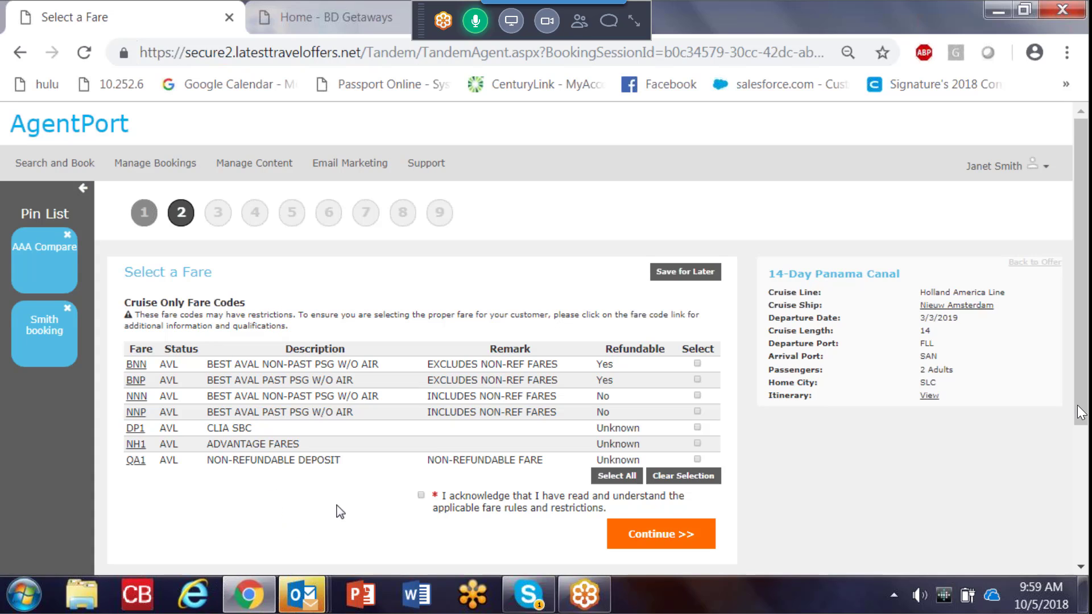
Step: Select the DP1 CLIA SBC fare, acknowledge the fare rules and restrictions, and continue to the stateroom categories
click(697, 427)
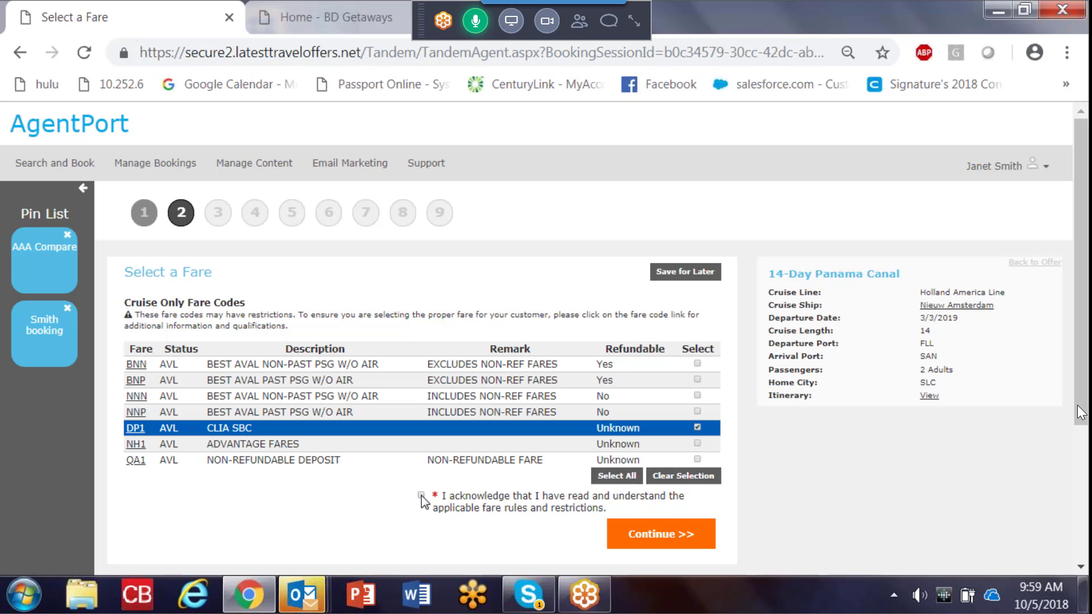
click(422, 495)
click(657, 541)
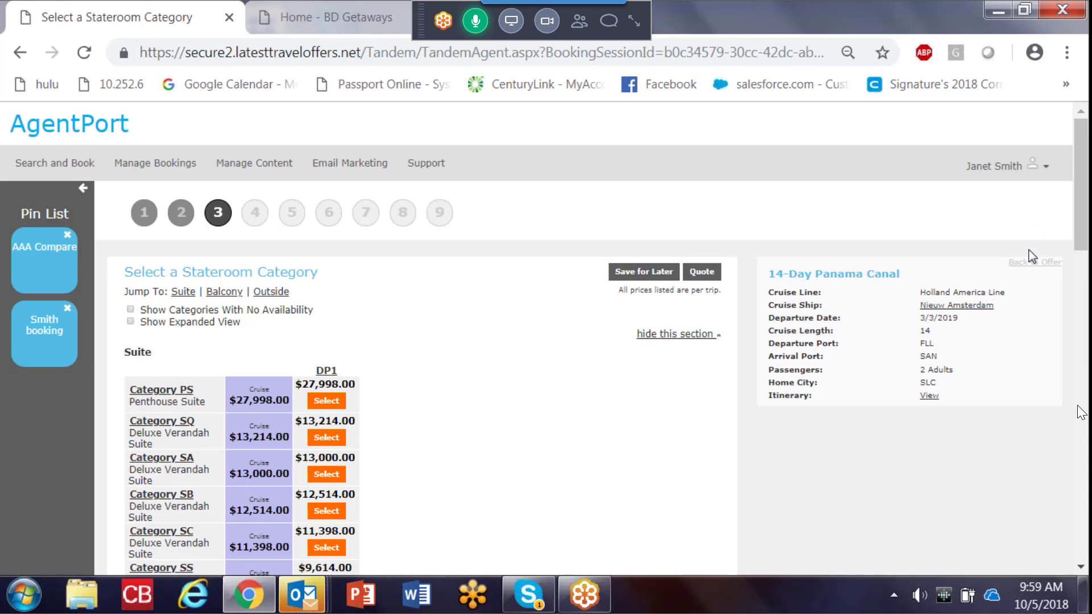
Step: Look through the suite and balcony stateroom categories, and view the category quote option before cancelling it
drag(1082, 200, 1087, 230)
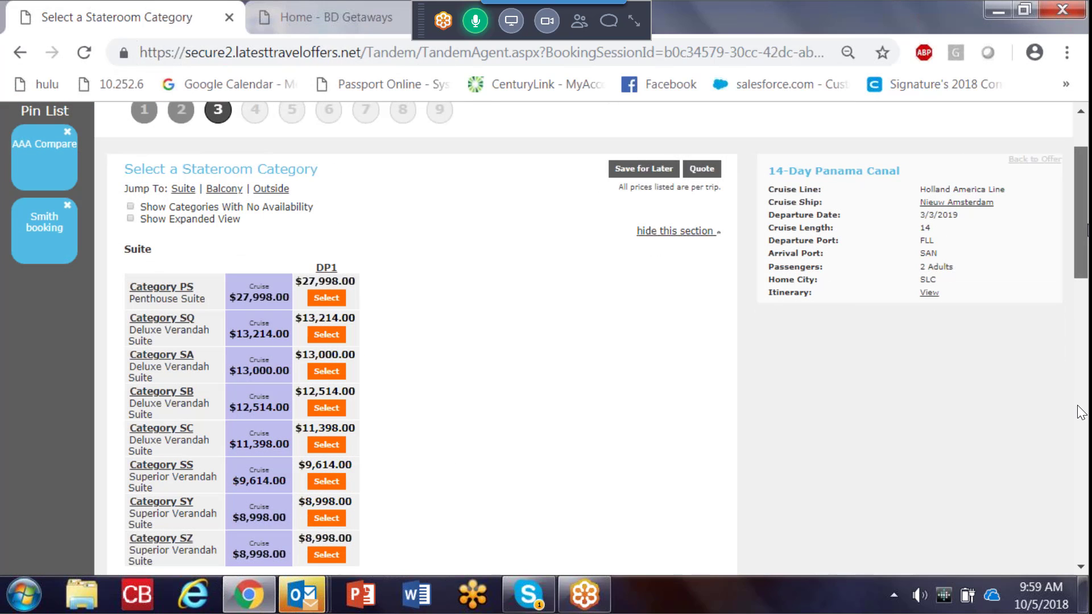
scroll(1080, 413, down, 7)
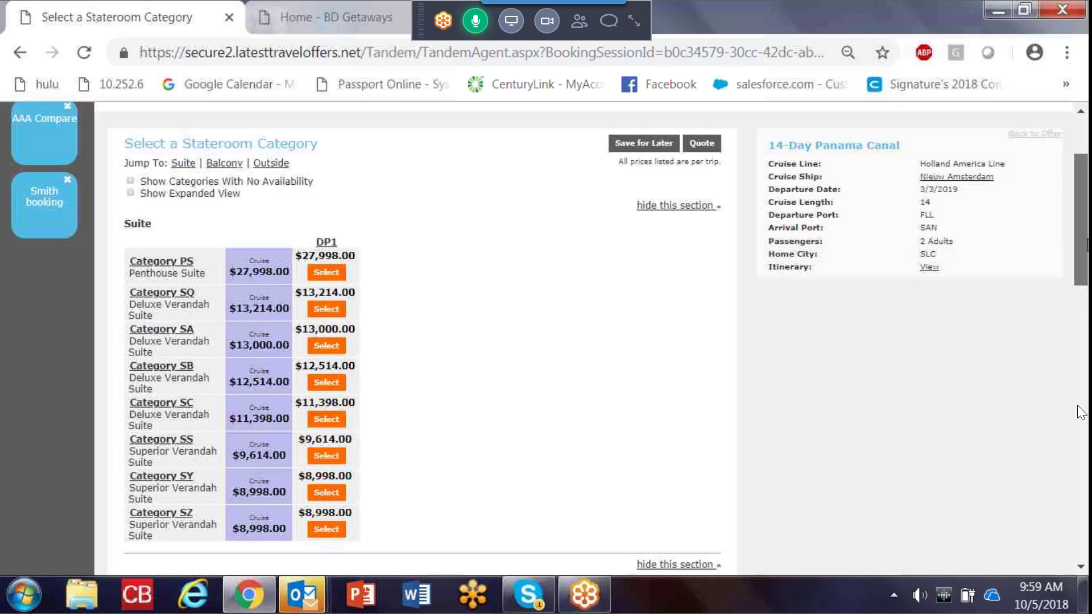
scroll(1080, 413, down, 3)
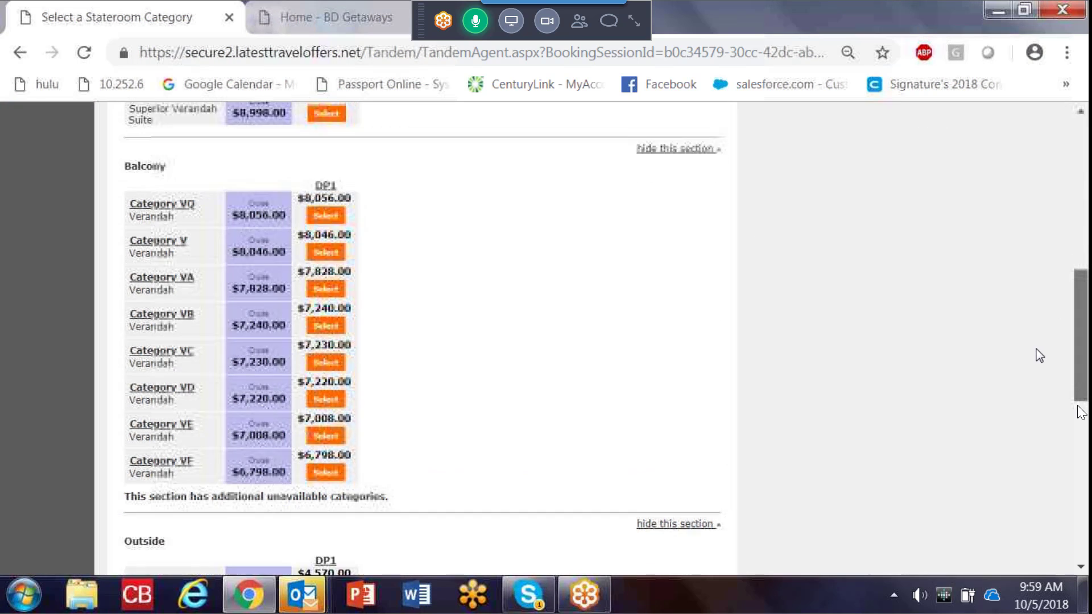
scroll(1080, 412, up, 9)
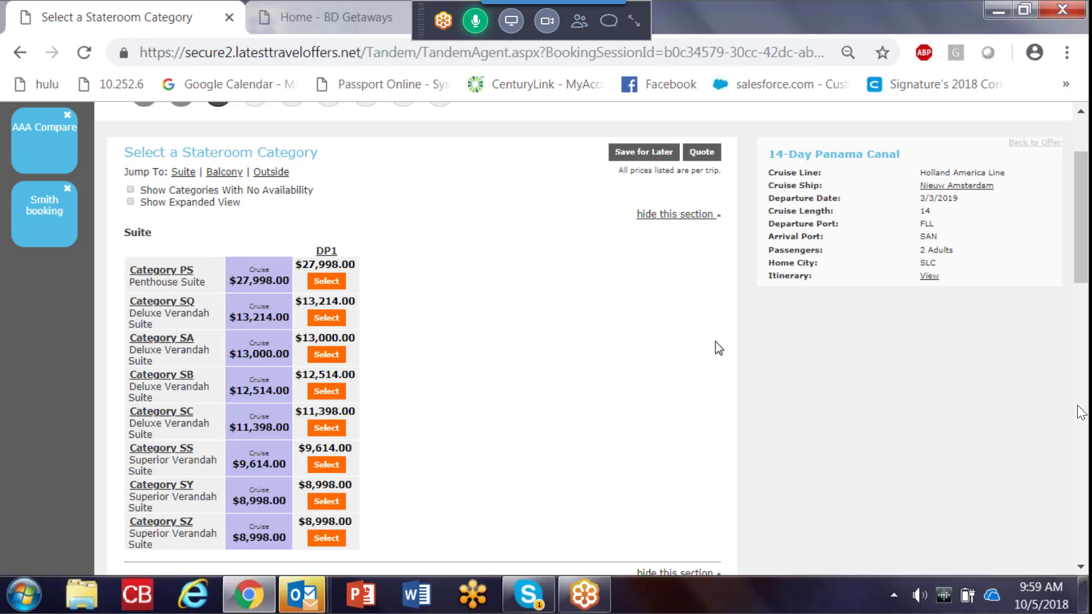
click(704, 156)
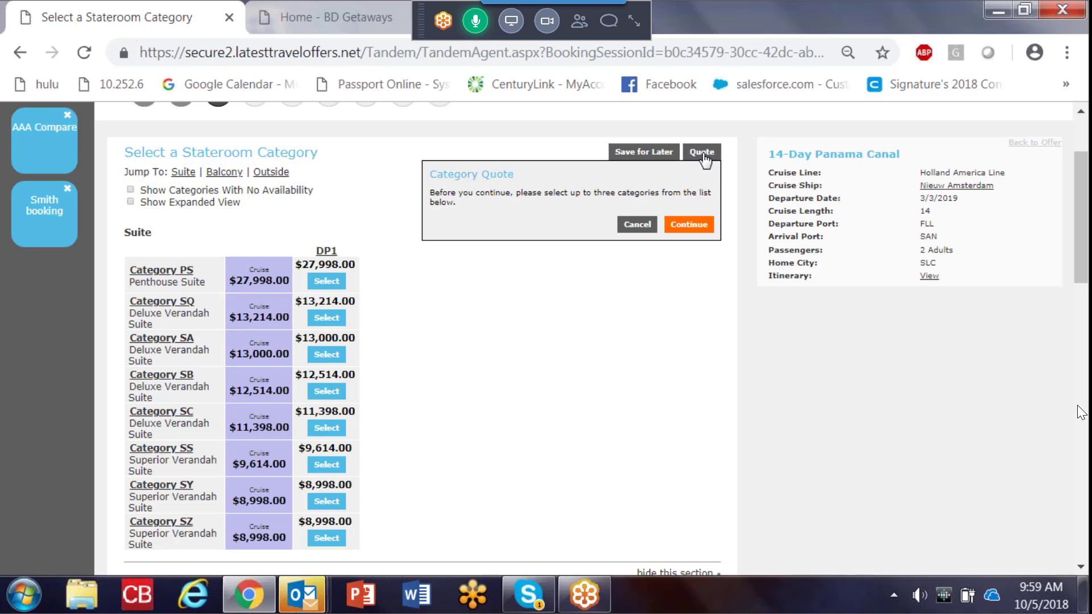
click(642, 227)
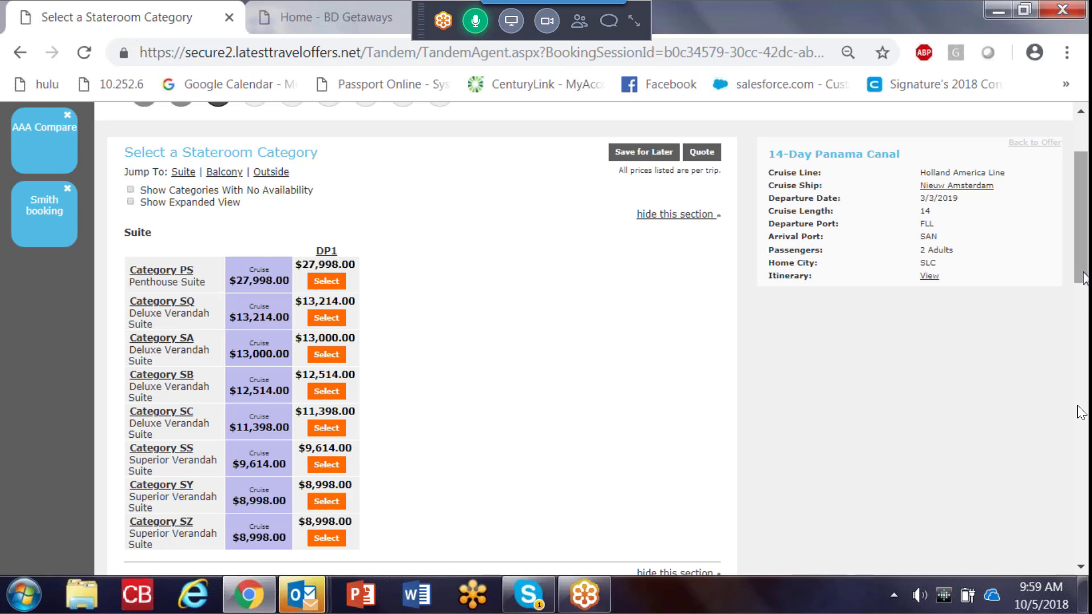
drag(1083, 279, 866, 396)
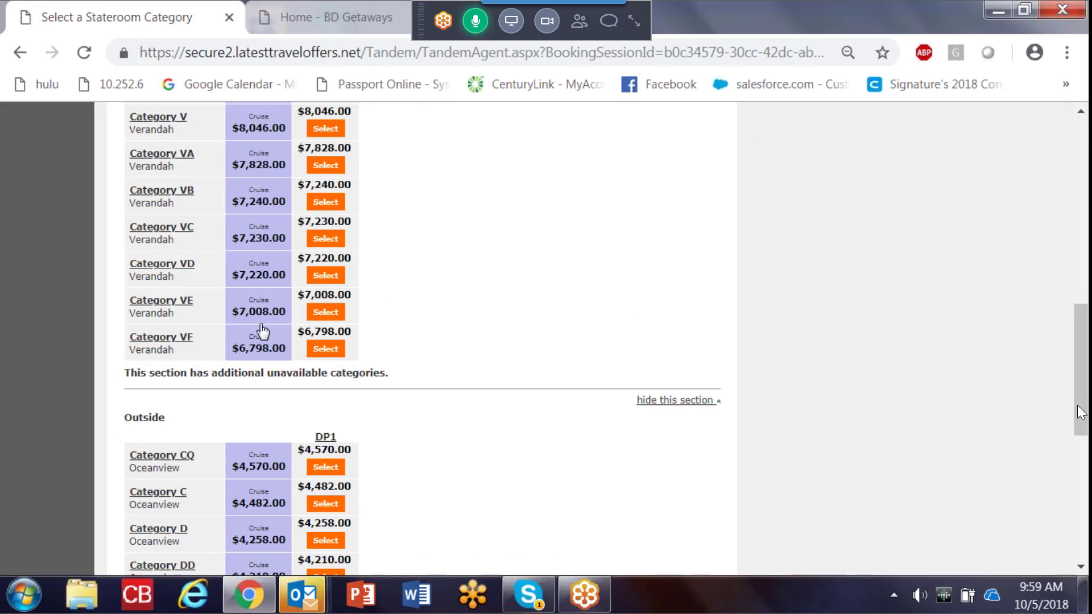
click(321, 350)
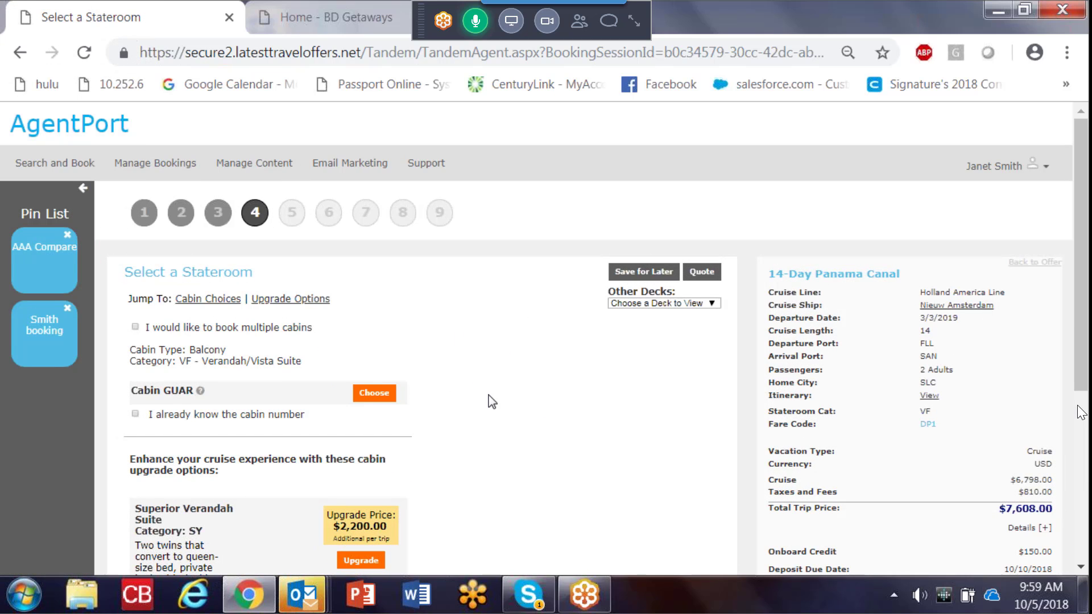
click(20, 54)
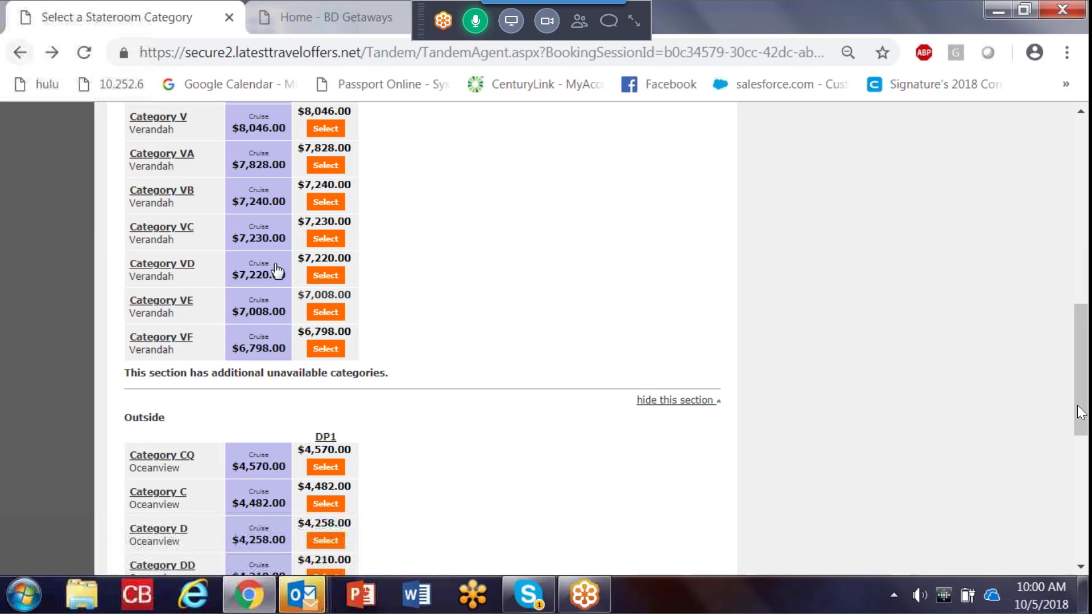
Step: Select the outside Category DD Oceanview stateroom, and examine its available cabins, upgrade options and the Main deck plan
scroll(1051, 419, down, 5)
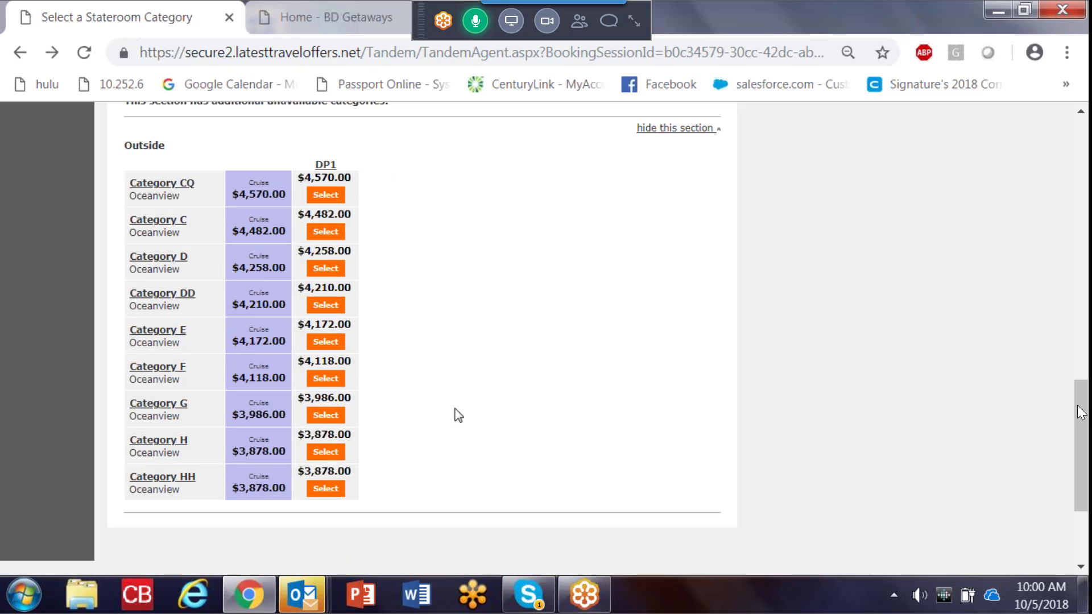
click(330, 306)
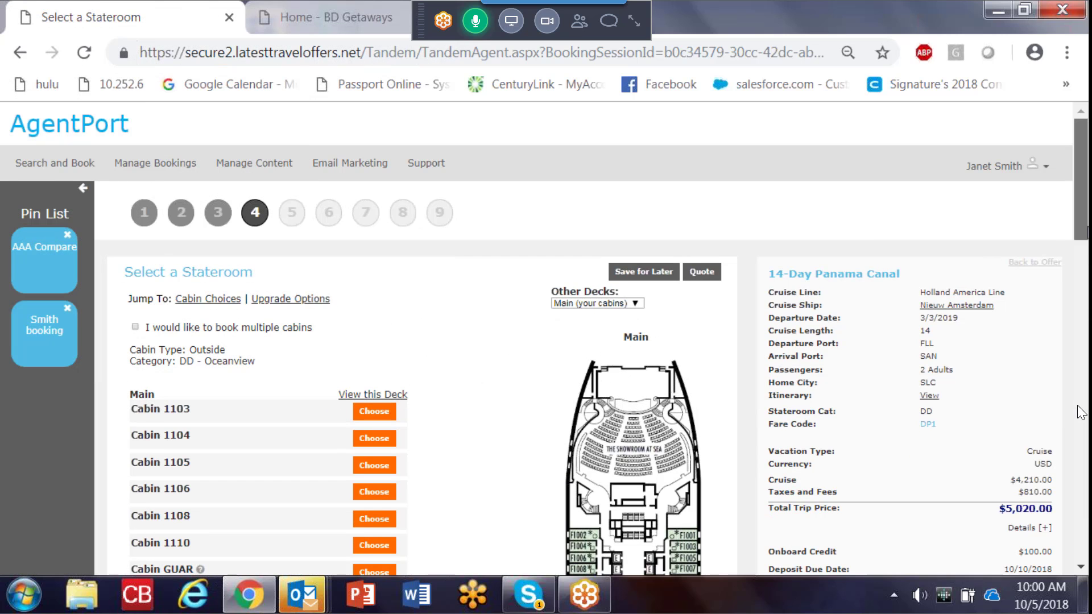
scroll(1081, 413, down, 3)
scroll(1080, 412, down, 8)
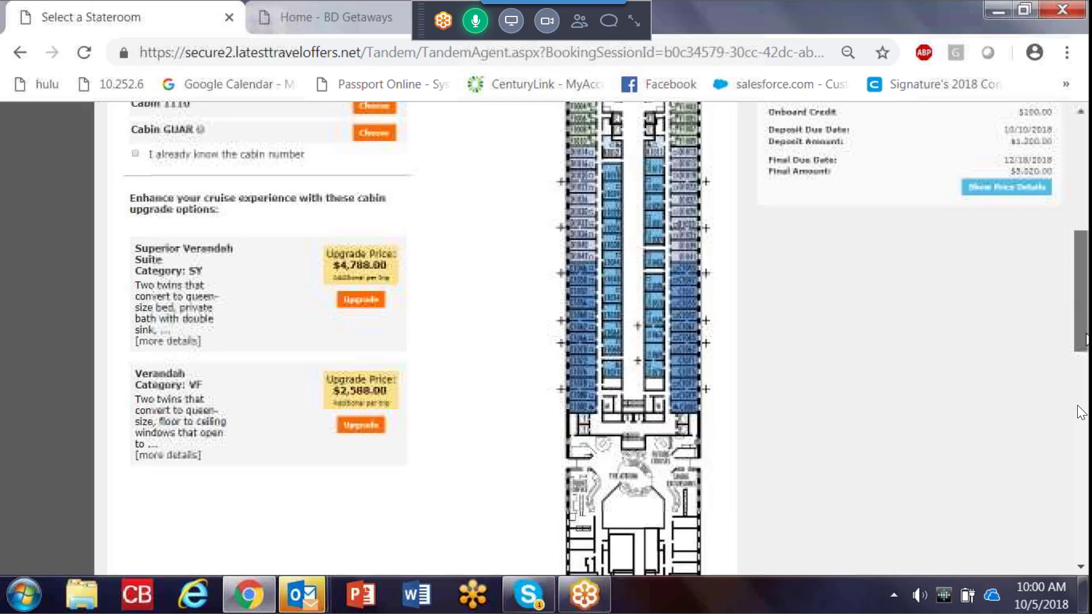
scroll(1078, 412, down, 2)
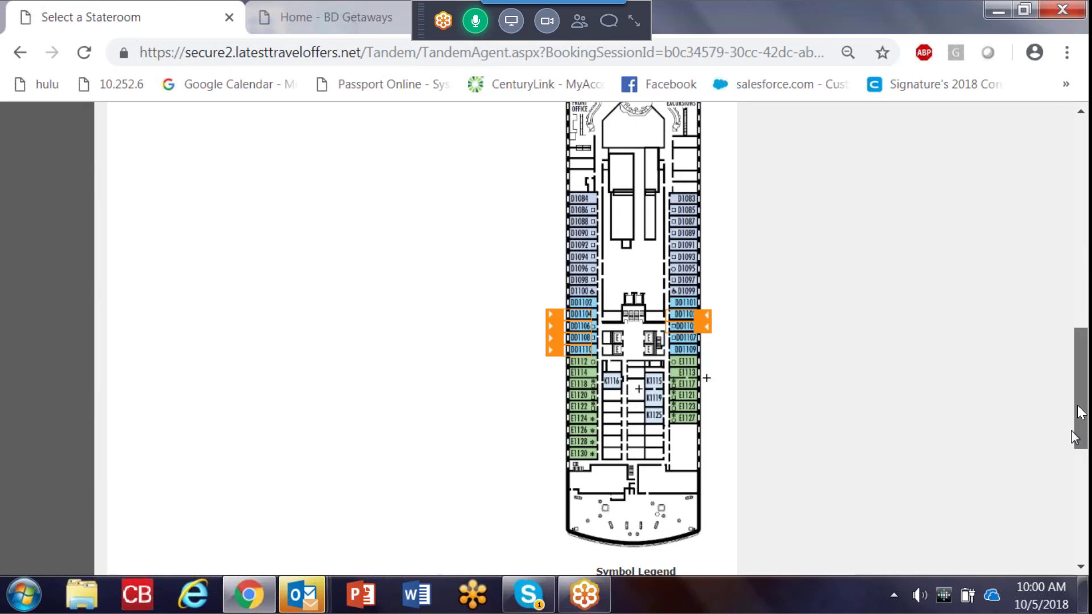
scroll(1080, 412, up, 9)
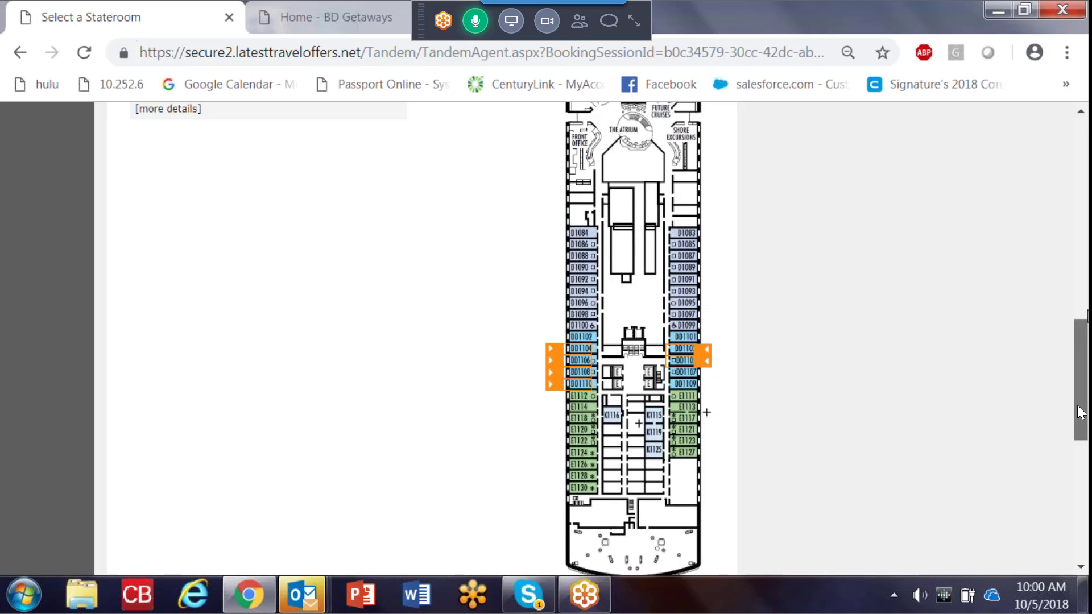
drag(1087, 257, 1087, 232)
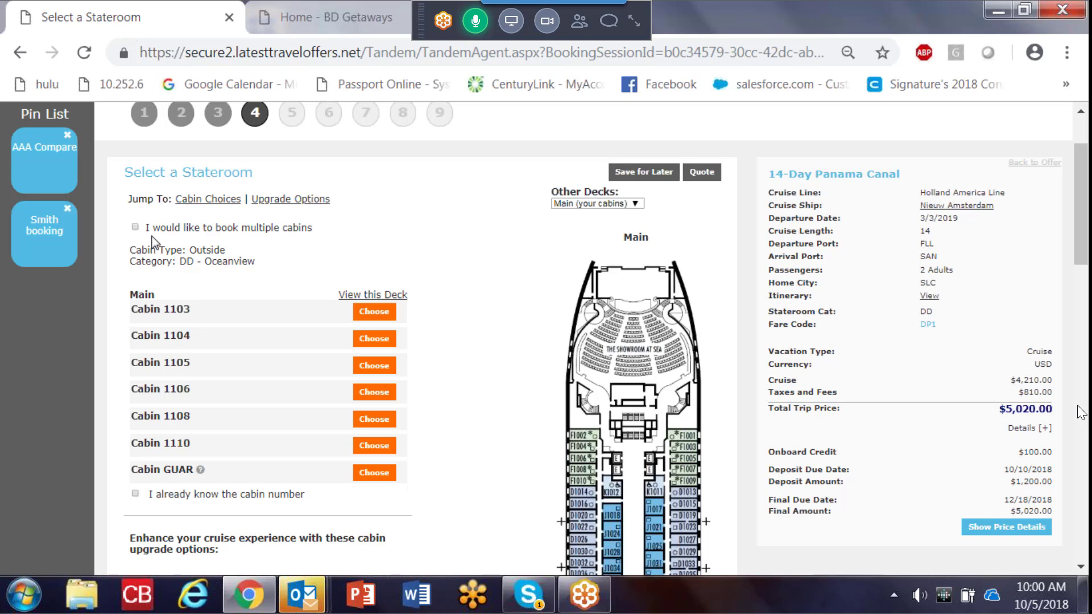
Step: Create a quote for the Category DD stateroom, look over its preview, and open the agency branding info for editing
click(702, 181)
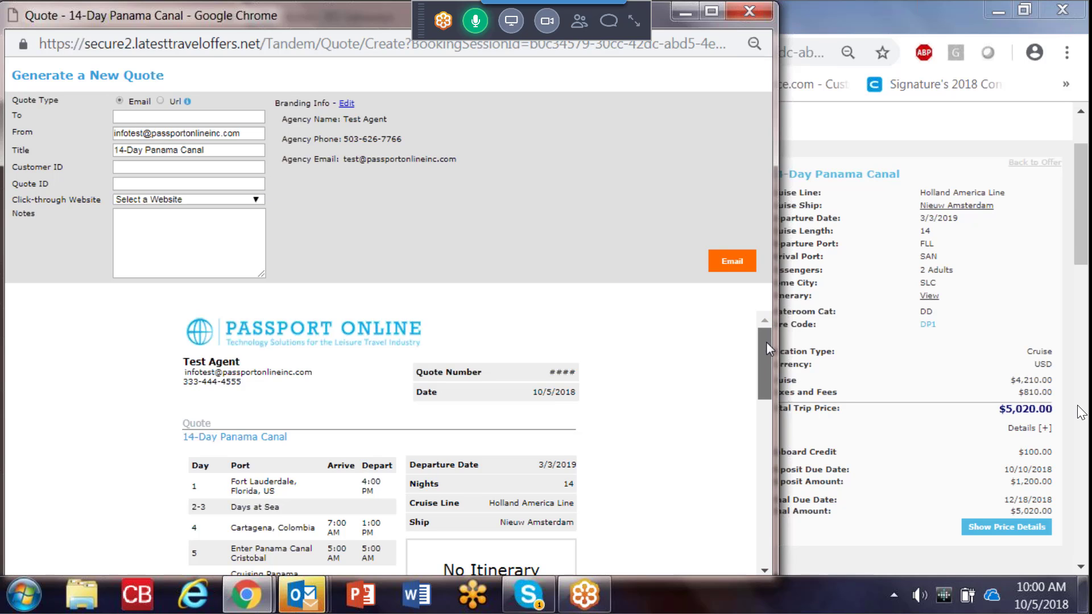
drag(766, 343, 802, 458)
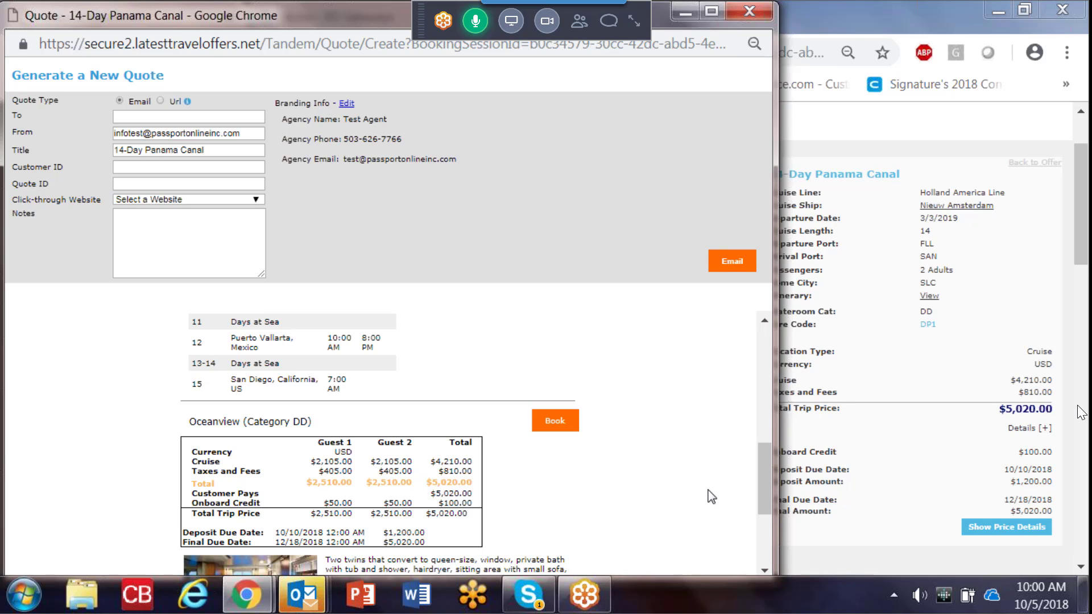
drag(765, 473, 762, 359)
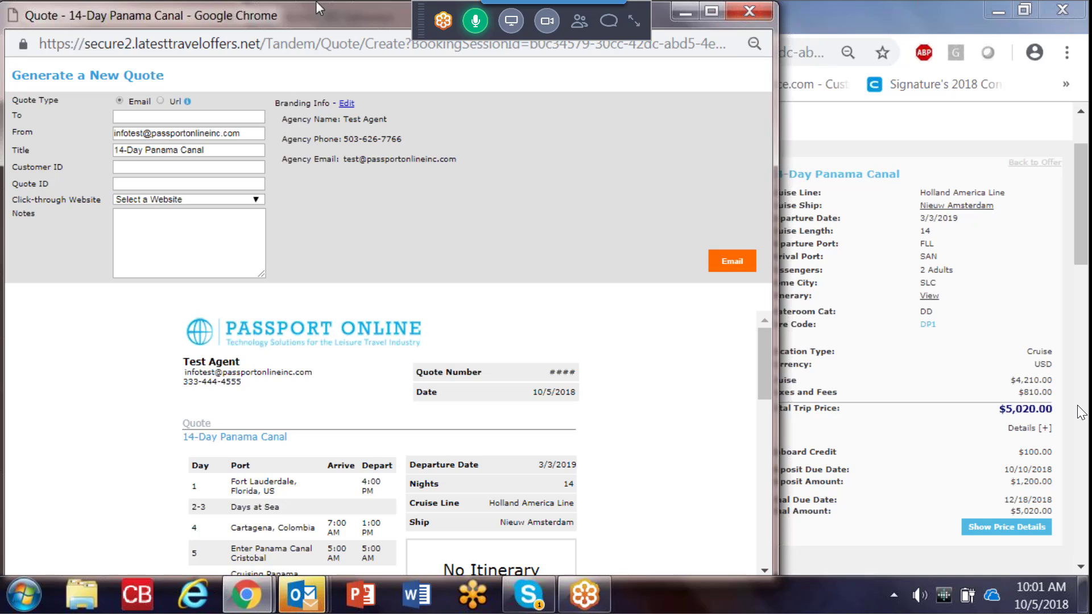
click(346, 105)
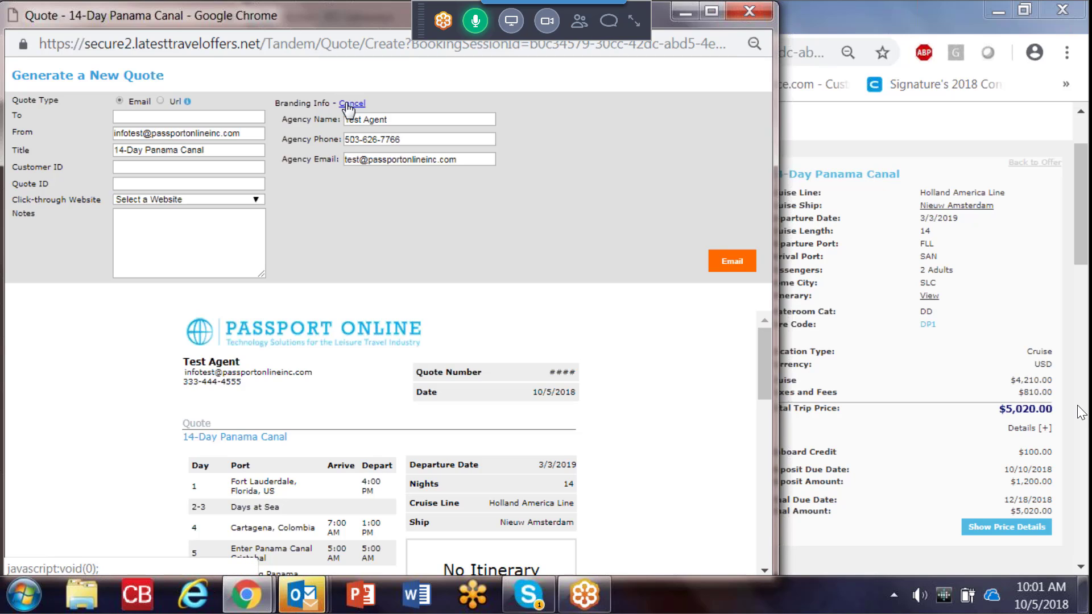